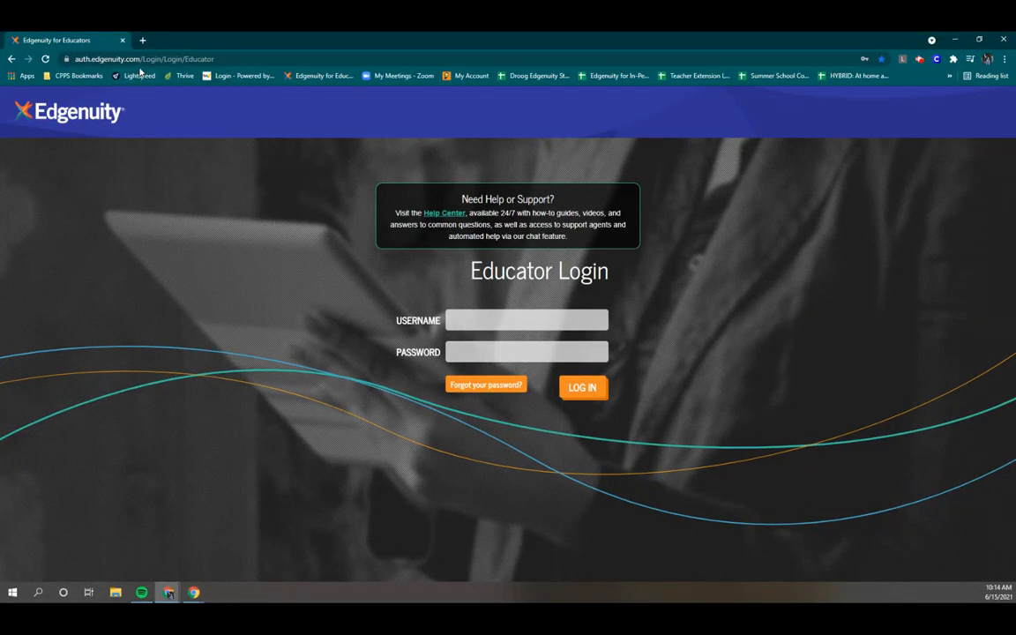
# Step: Go from the Edgenuity homepage through LOG IN to the Educator Login page
pyautogui.click(78, 113)
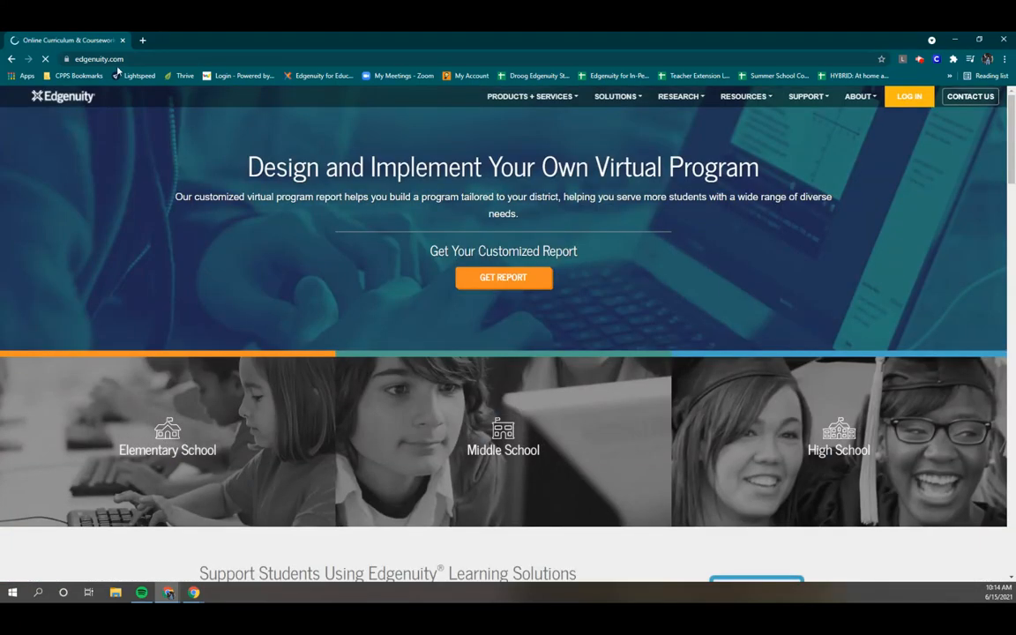
pyautogui.click(918, 100)
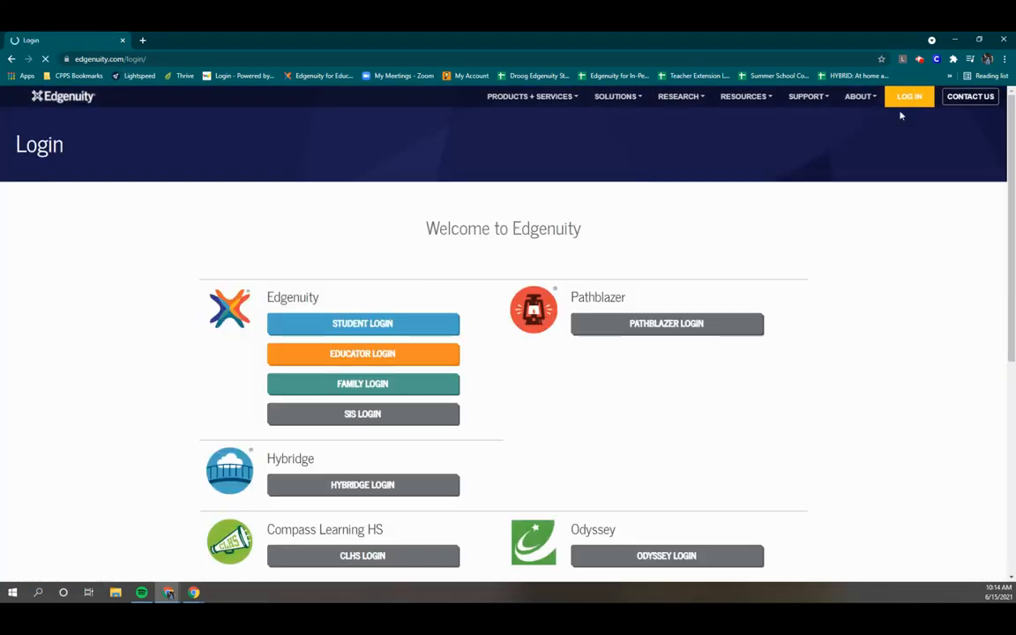
pyautogui.click(367, 361)
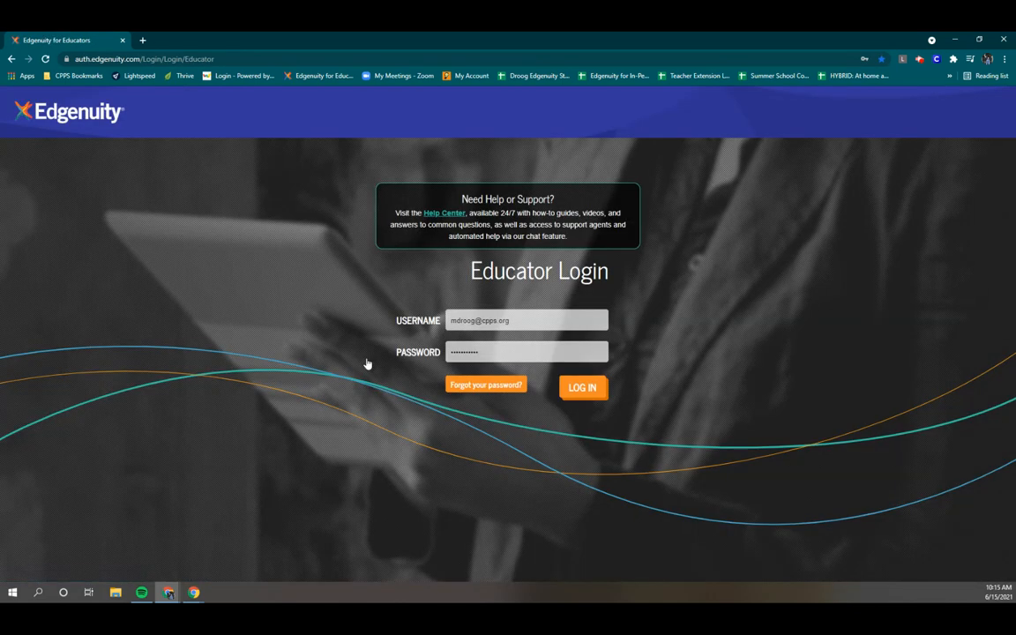
pyautogui.click(447, 322)
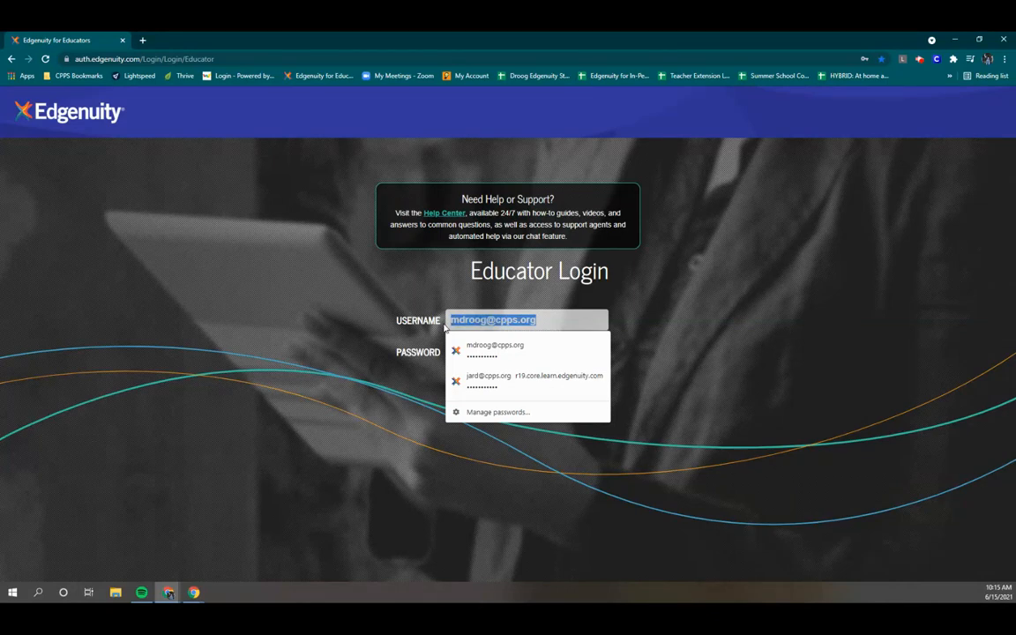
pyautogui.press('BackSpace')
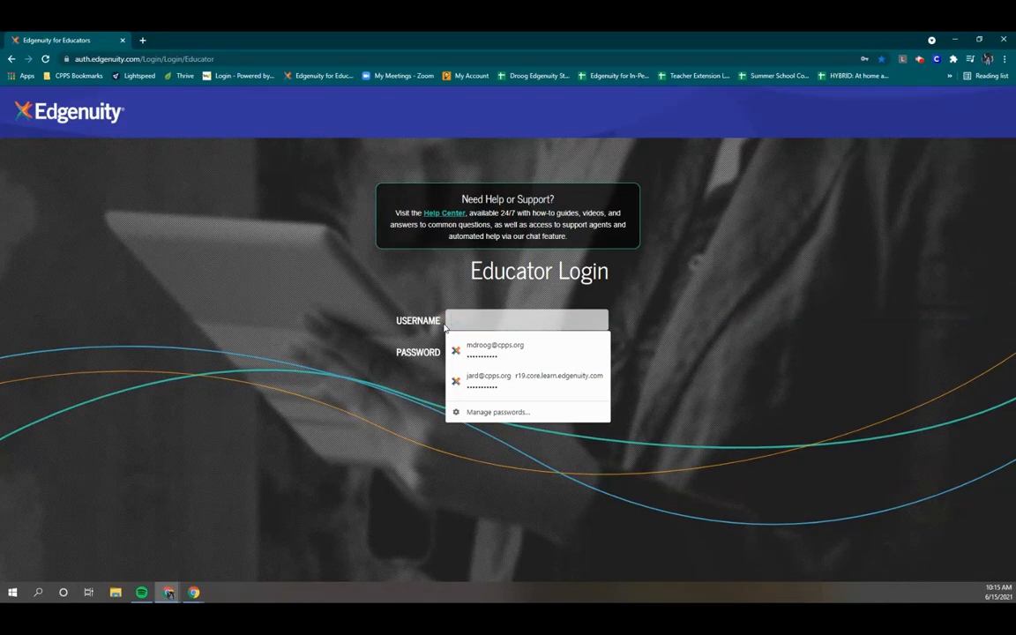
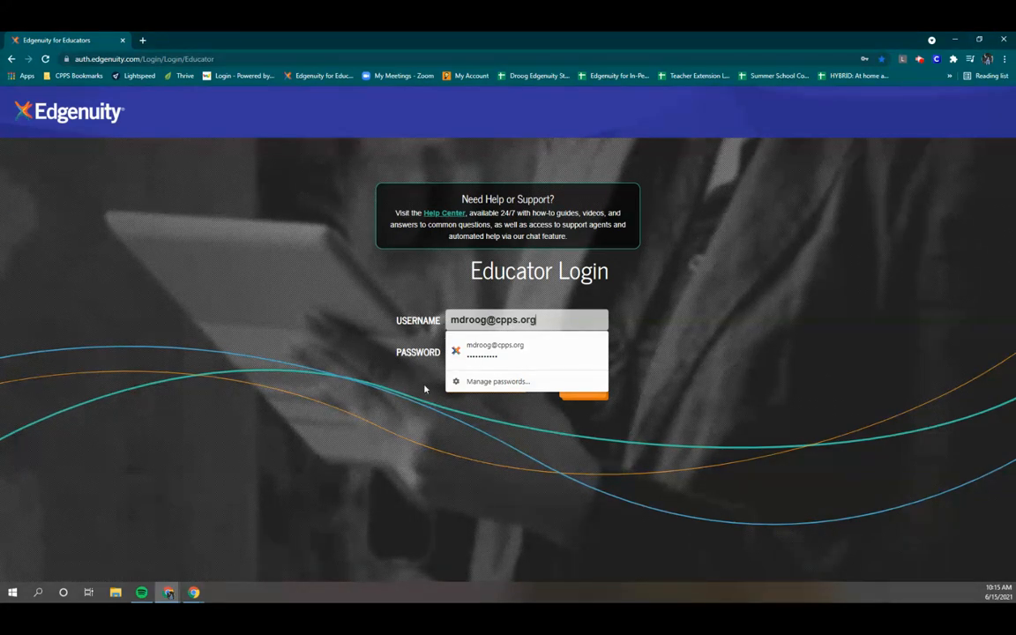
pyautogui.click(342, 406)
pyautogui.click(507, 351)
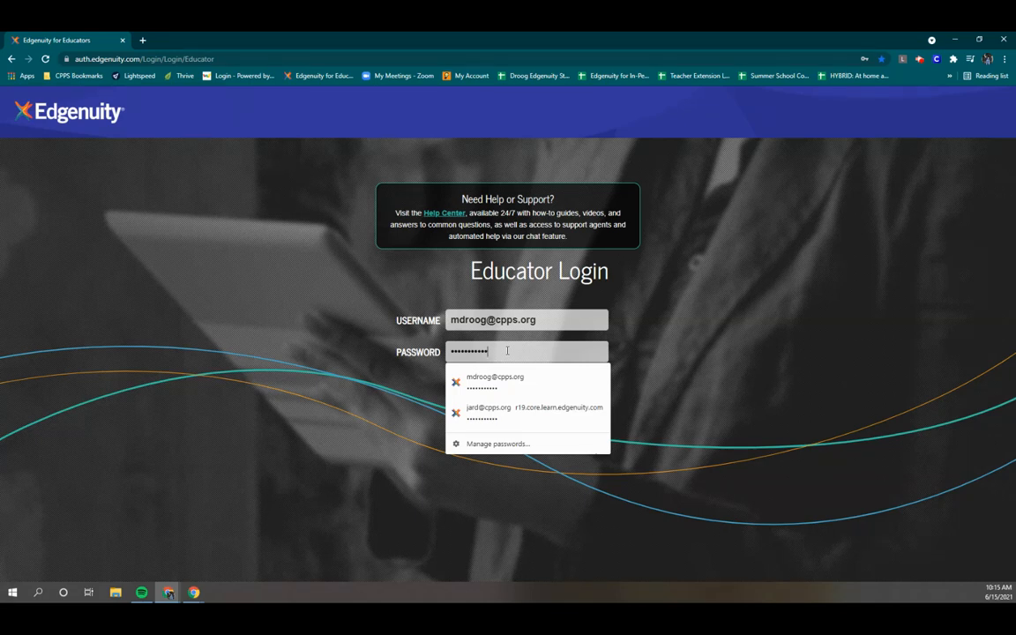
pyautogui.press('BackSpace')
pyautogui.press('BackSpace')
pyautogui.press('BackSpace')
pyautogui.press('BackSpace')
pyautogui.press('BackSpace')
pyautogui.press('BackSpace')
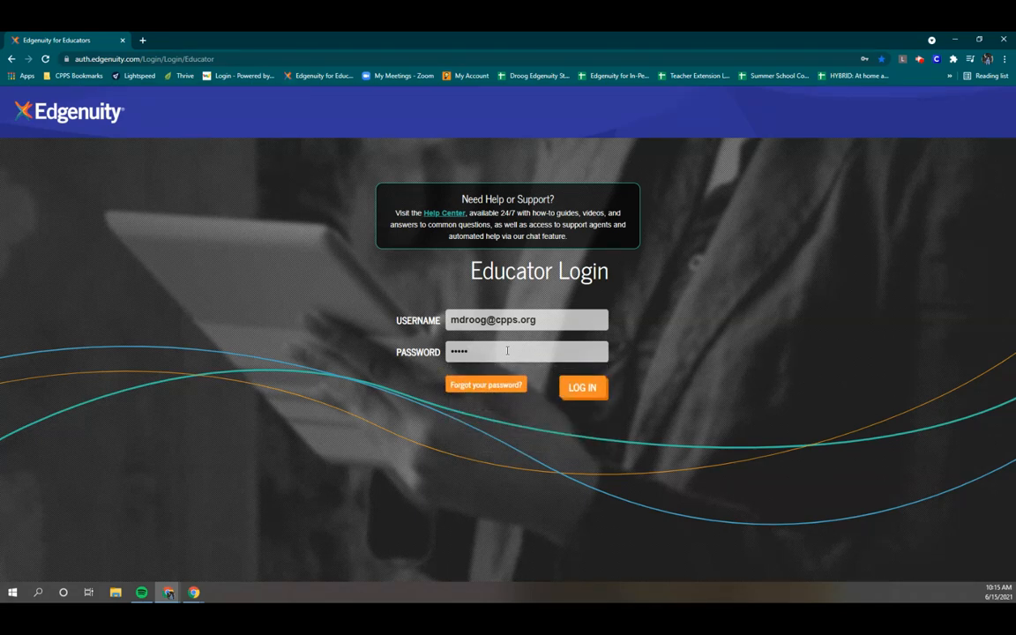
pyautogui.press('BackSpace')
pyautogui.press('BackSpace')
pyautogui.press('BackSpace')
pyautogui.press('BackSpace')
pyautogui.press('BackSpace')
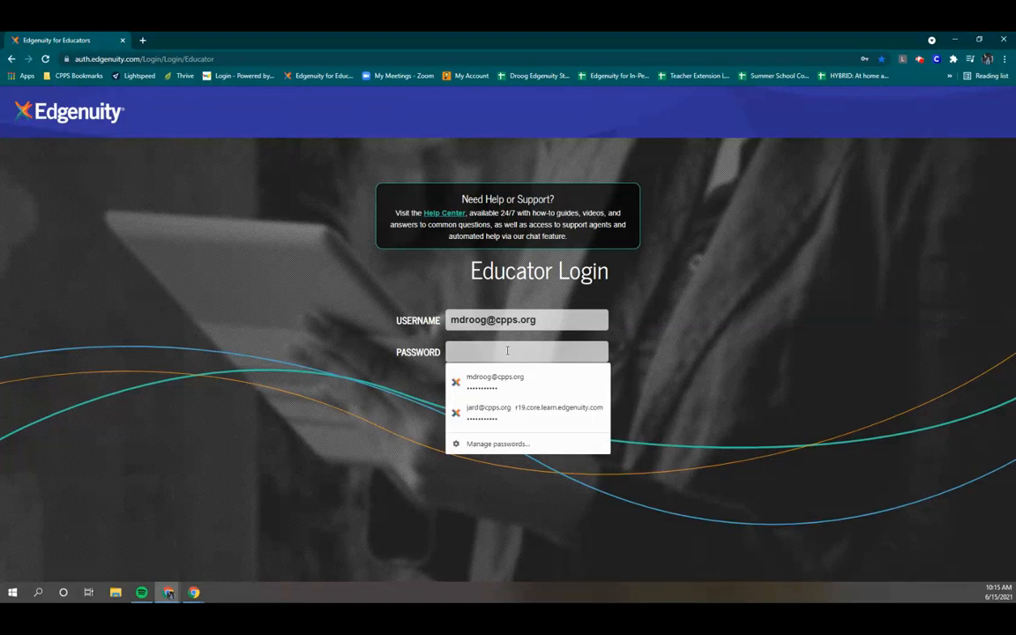
pyautogui.write('••')
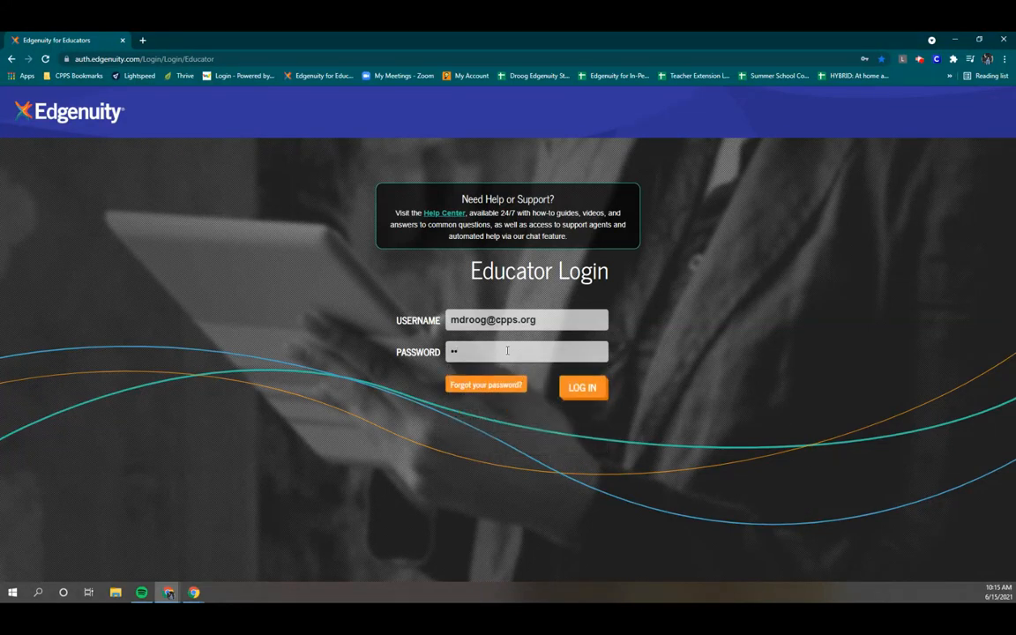
pyautogui.write('•••••••••')
# Step: Sign in as educator and look over the Students, Courses, Reports, Communication, Administration and Support menus
pyautogui.click(584, 388)
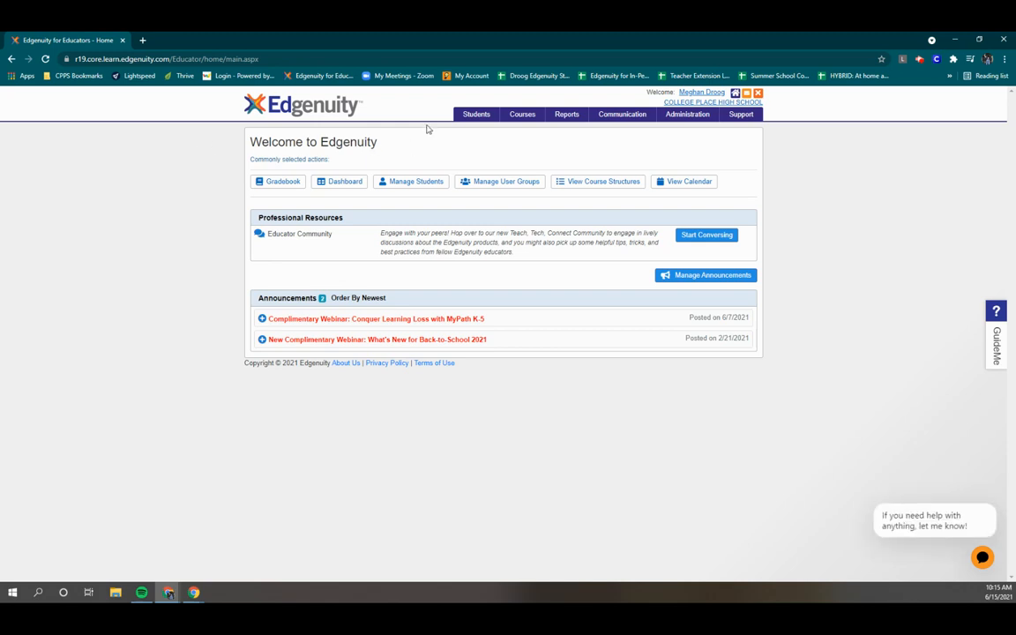
pyautogui.moveTo(474, 119)
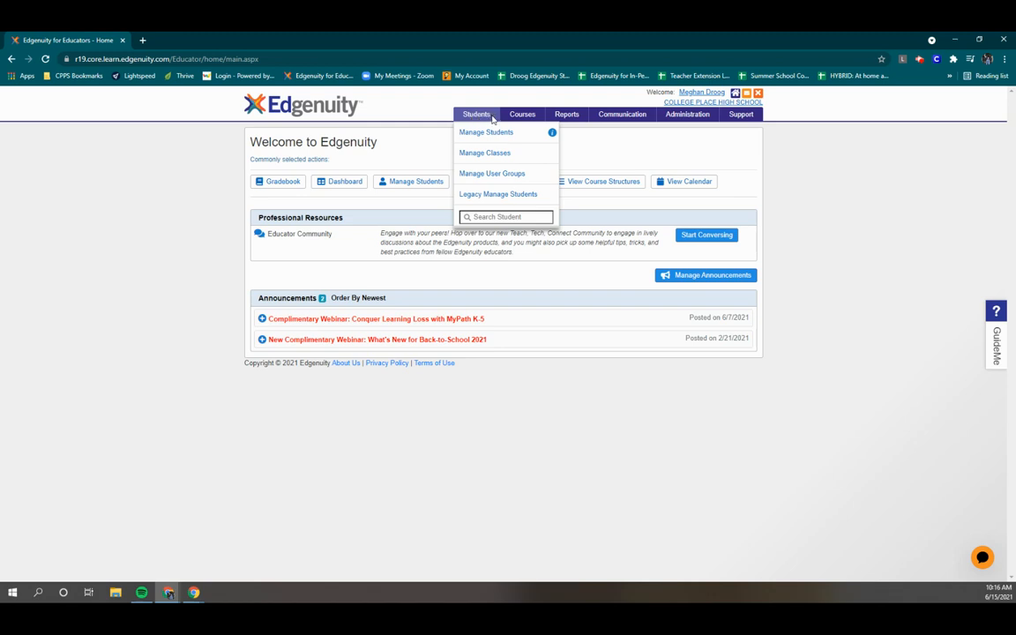
pyautogui.moveTo(516, 120)
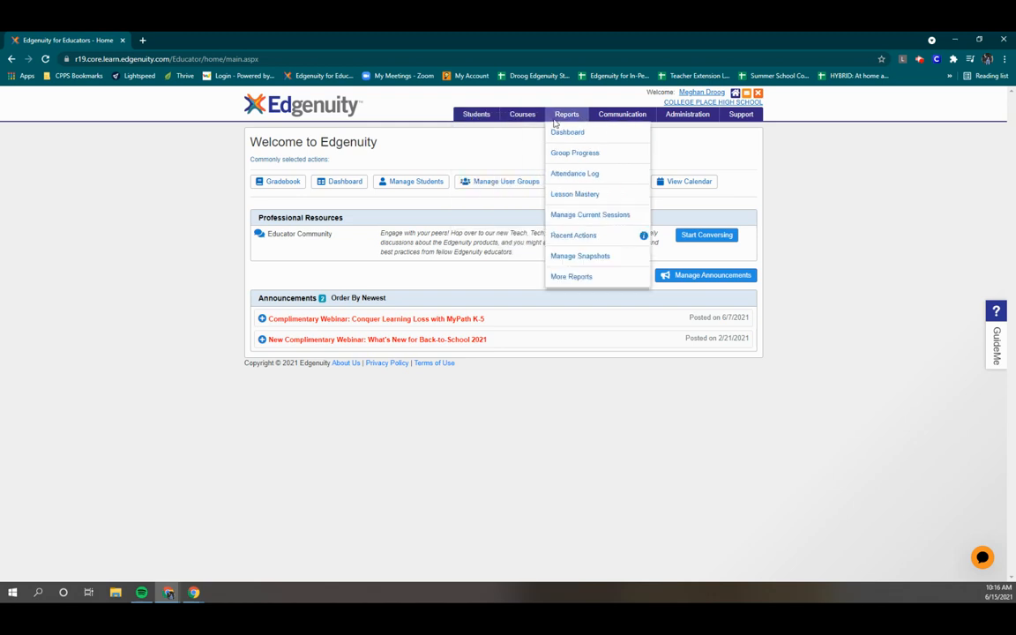
pyautogui.moveTo(609, 121)
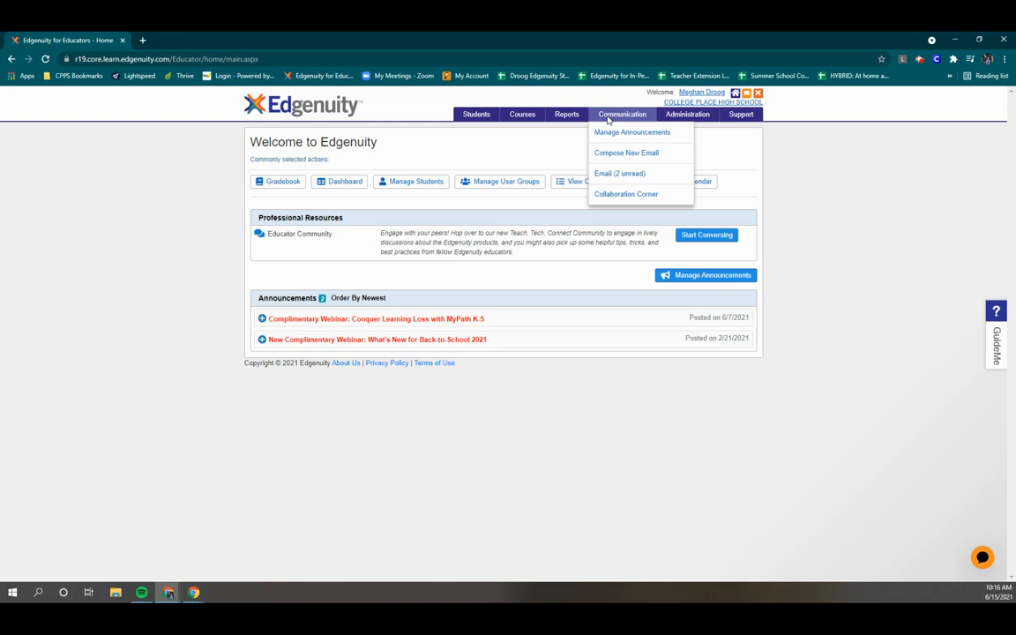
pyautogui.moveTo(681, 120)
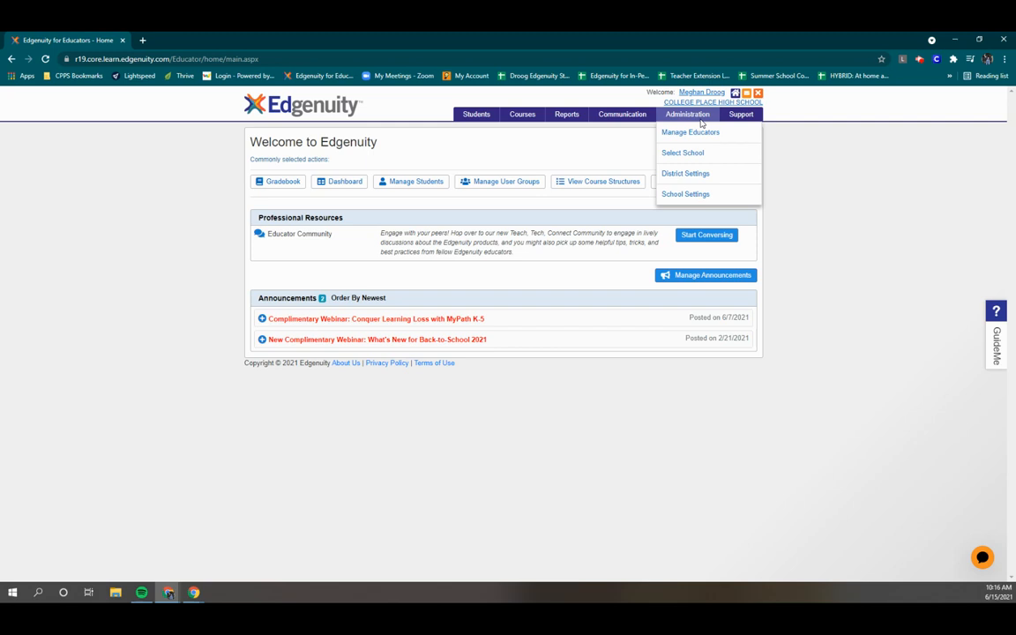
pyautogui.moveTo(733, 126)
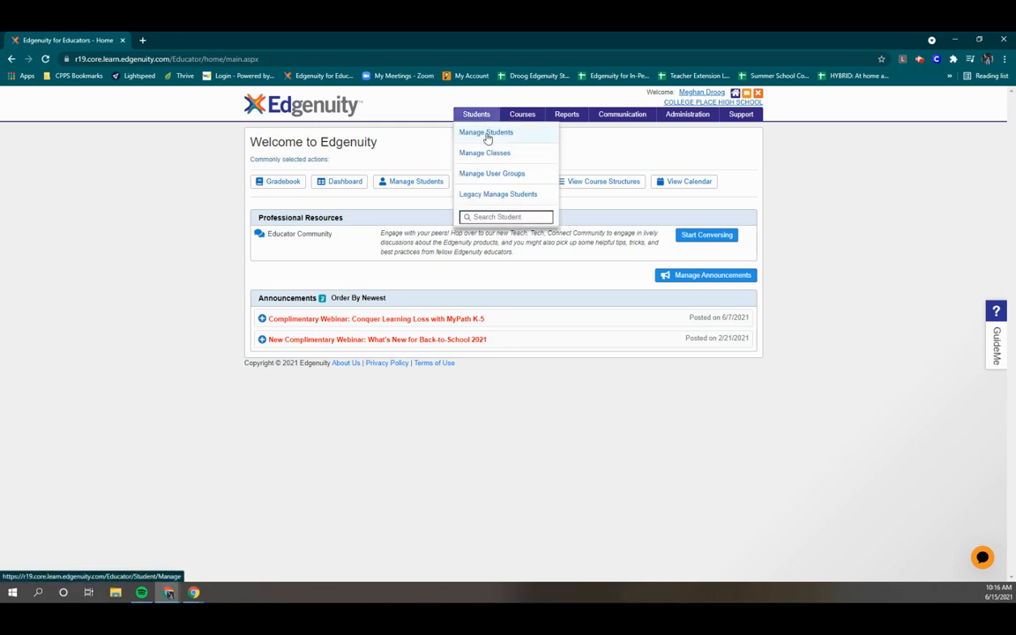
# Step: Open Students > Manage Students and switch to the Archived tab
pyautogui.click(486, 133)
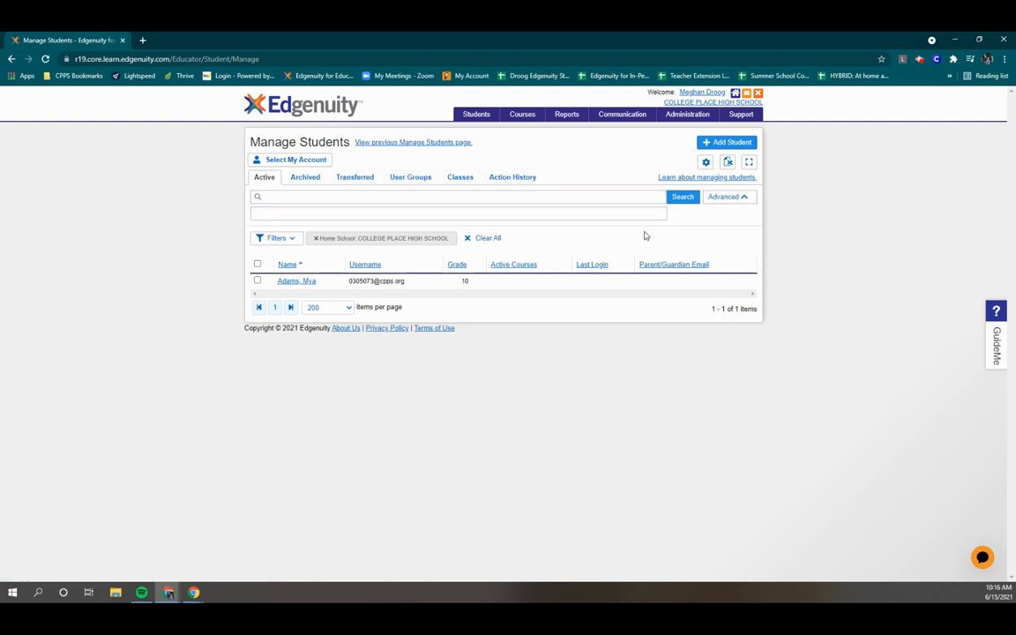
pyautogui.click(310, 181)
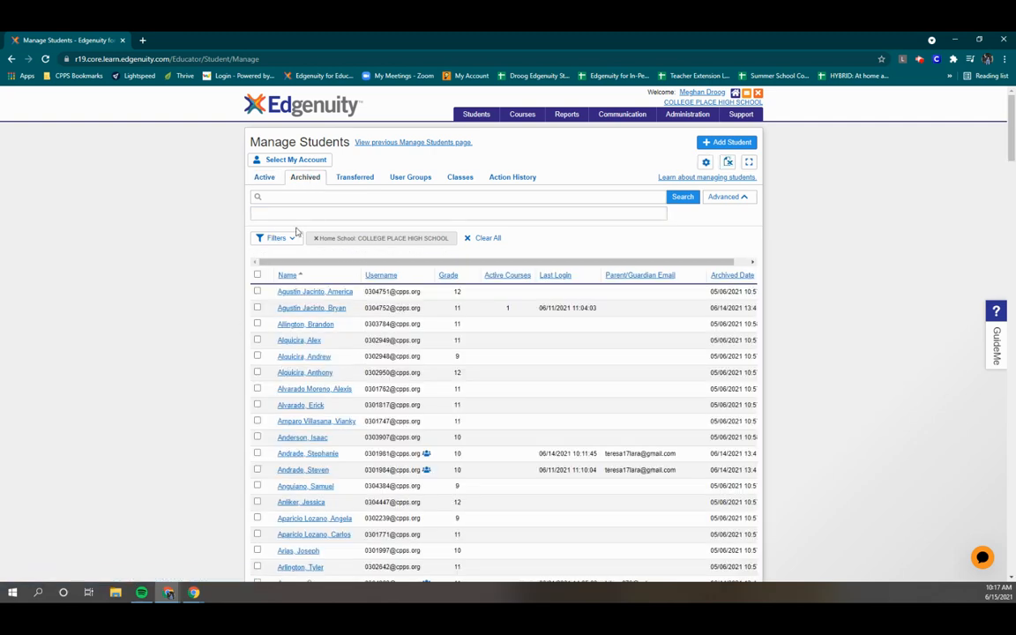
# Step: Search archived students for 'matthew', then 'juan', and tick the grade 12 student
pyautogui.click(291, 195)
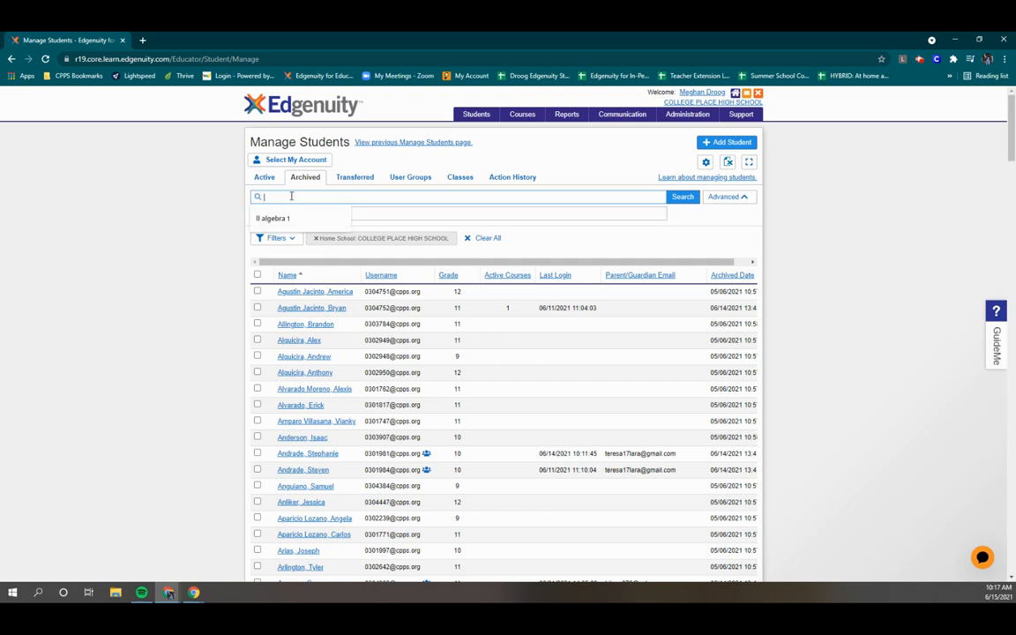
pyautogui.write('matthew')
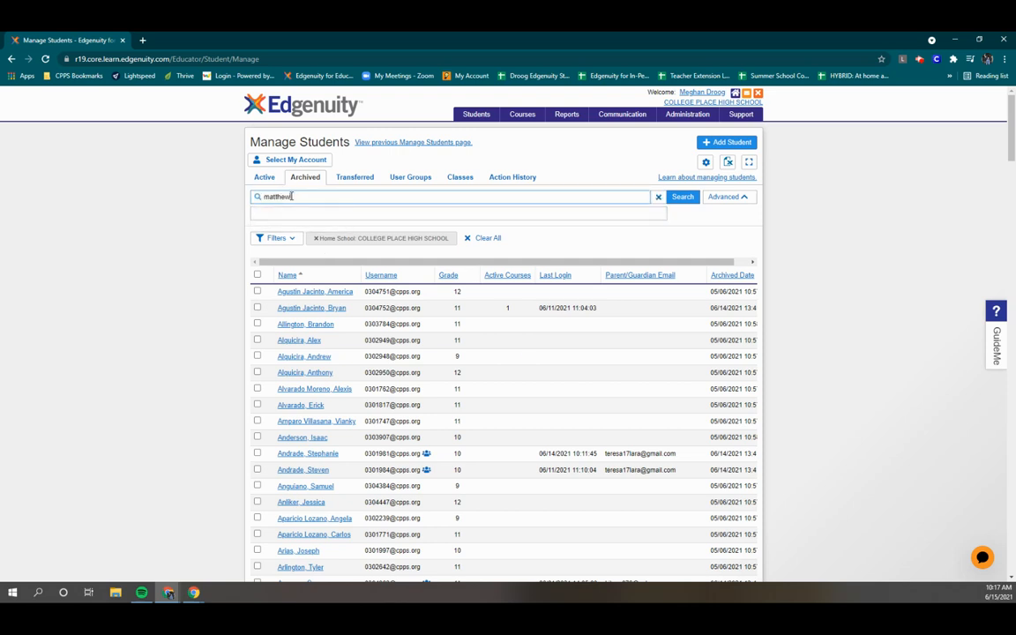
pyautogui.press('Return')
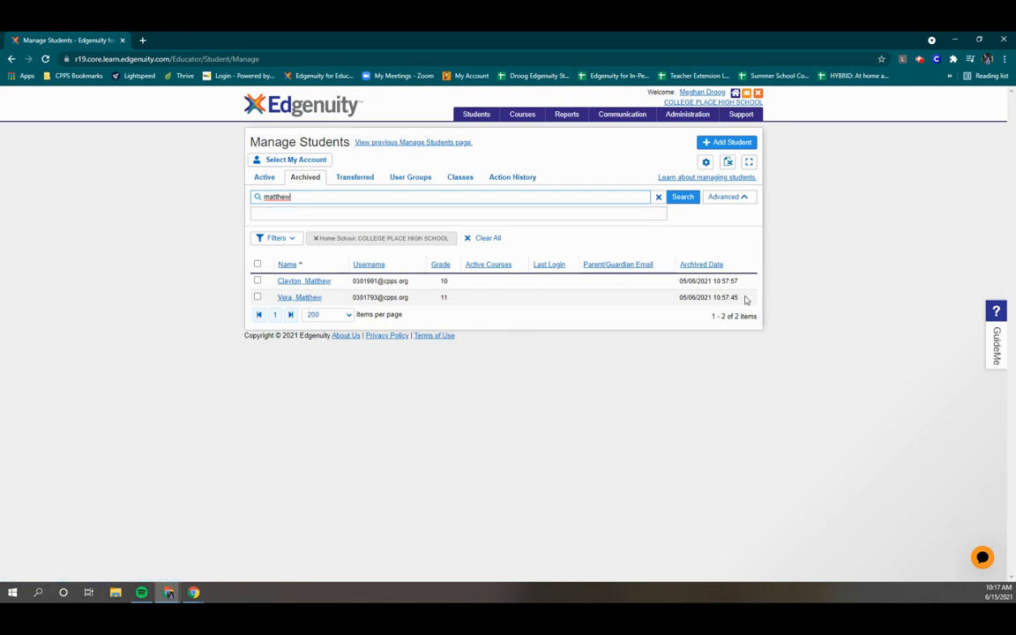
pyautogui.press('BackSpace')
pyautogui.press('BackSpace')
pyautogui.press('BackSpace')
pyautogui.press('BackSpace')
pyautogui.press('BackSpace')
pyautogui.press('BackSpace')
pyautogui.press('BackSpace')
pyautogui.write('juan')
pyautogui.press('Return')
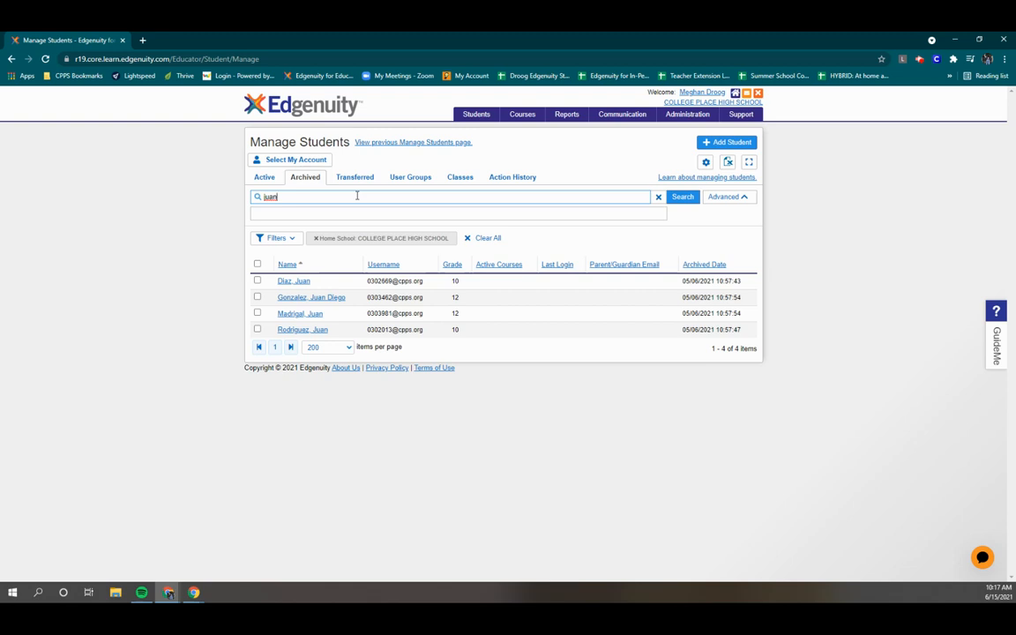
pyautogui.click(258, 314)
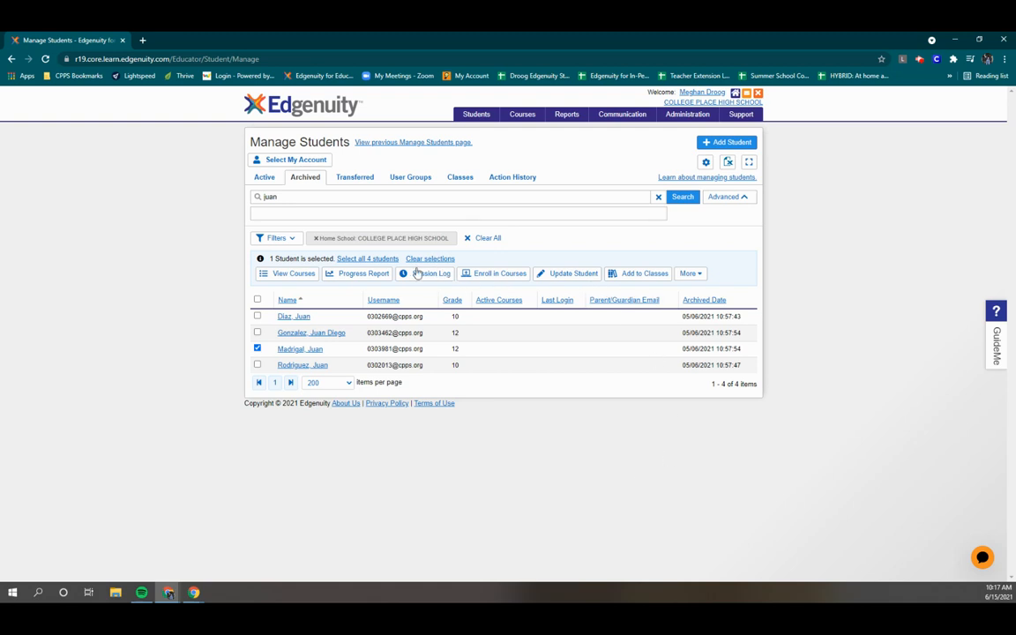
# Step: Enable the selected grade 12 student's account from More > Enable, then view Active students
pyautogui.click(698, 277)
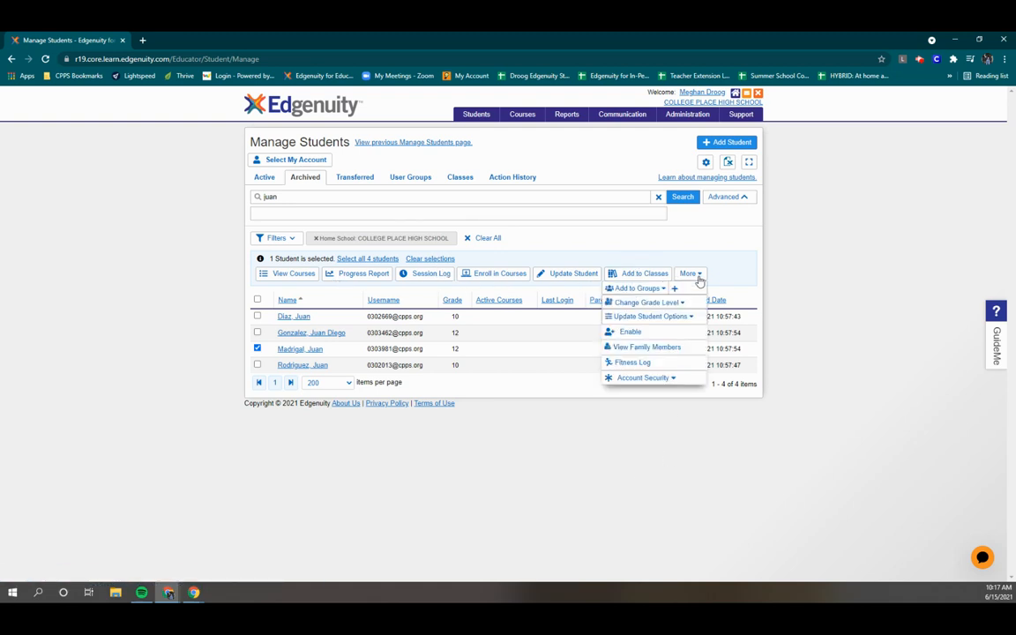
pyautogui.click(631, 332)
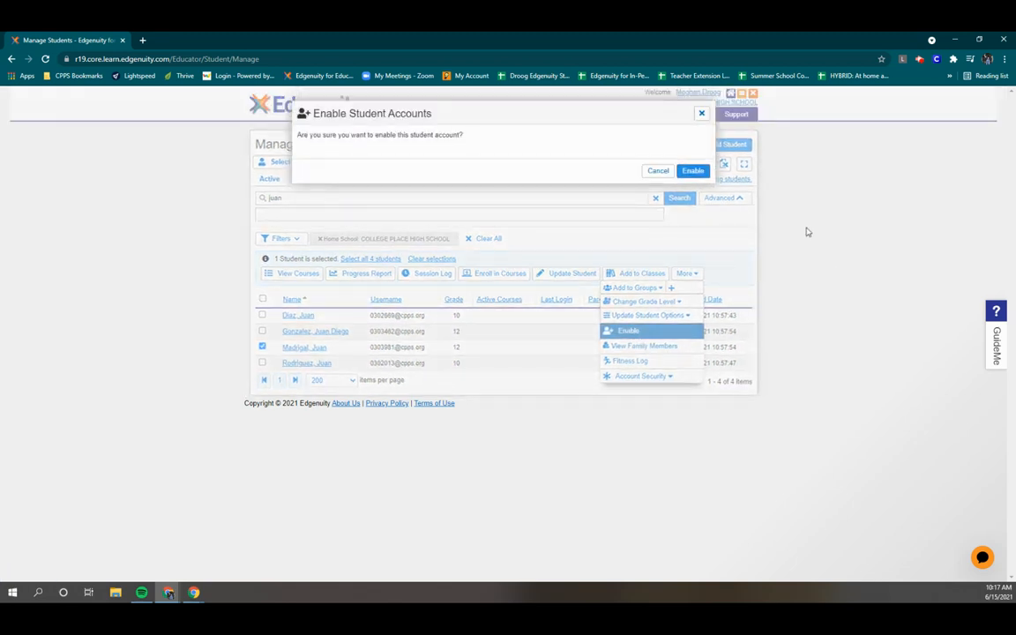
pyautogui.click(695, 171)
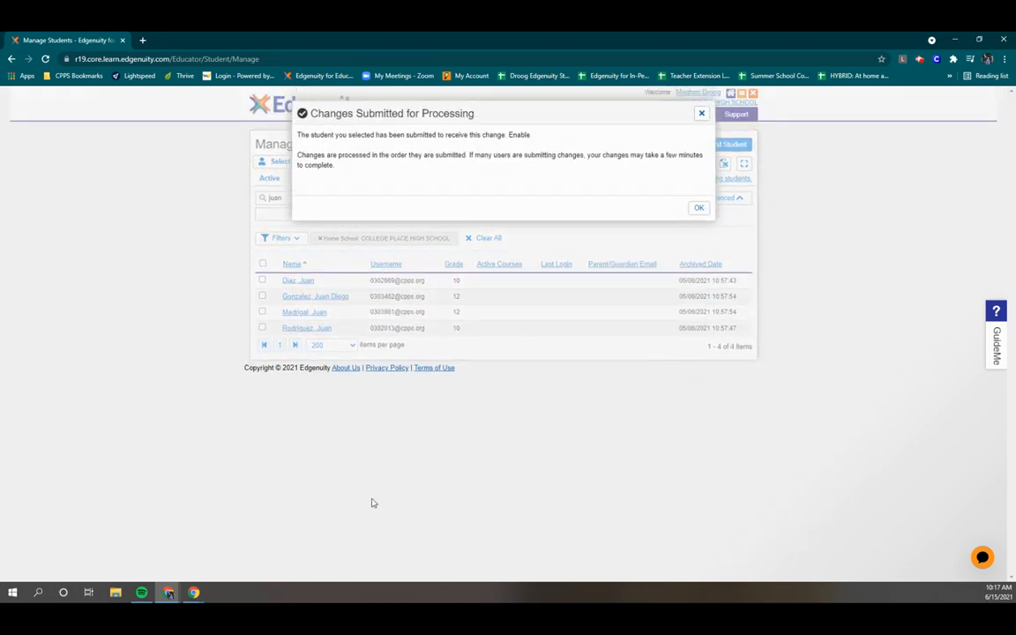
pyautogui.click(699, 210)
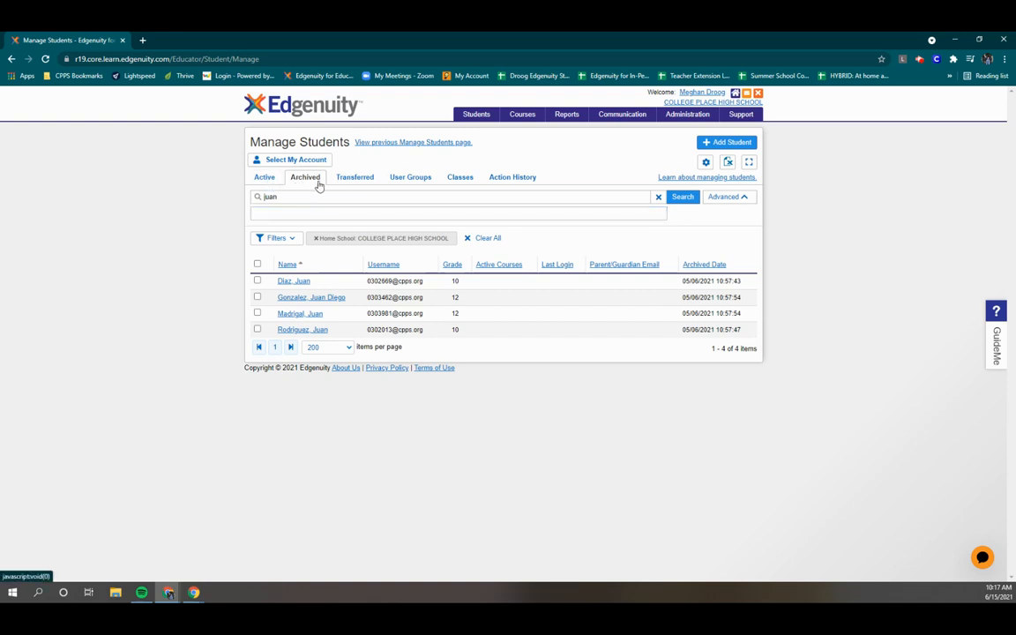
pyautogui.click(266, 180)
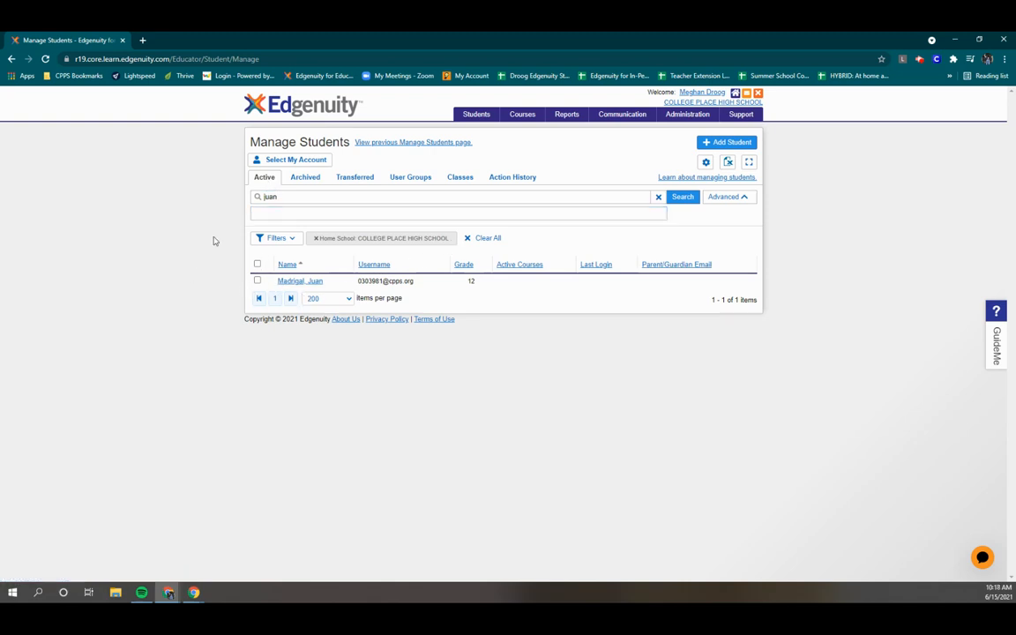
# Step: On the Classes tab, launch the Create Class form with the preset primary teacher
pyautogui.click(472, 181)
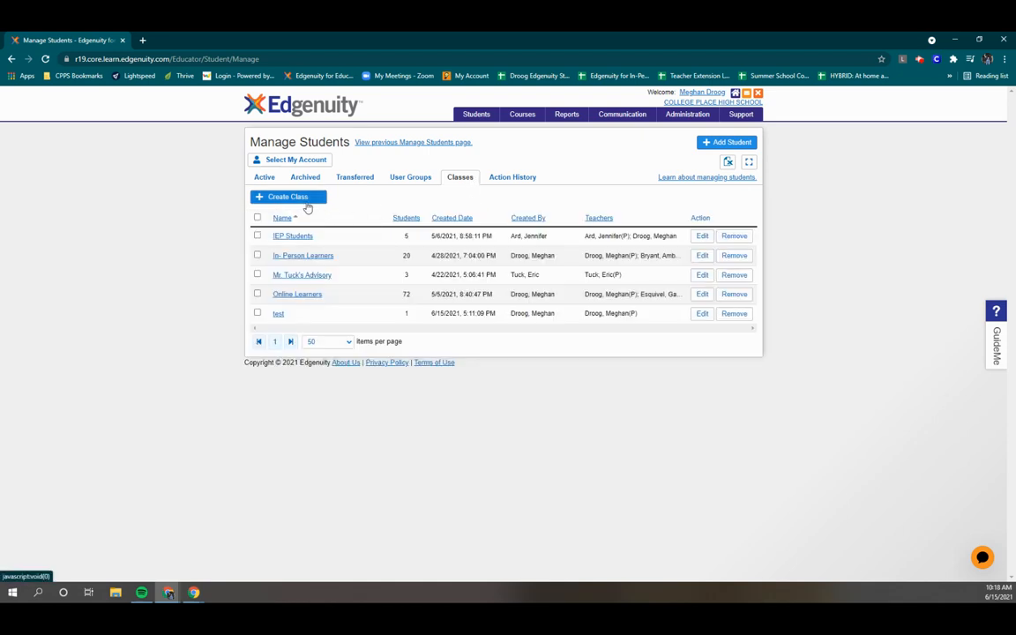
pyautogui.click(308, 197)
pyautogui.click(703, 111)
pyautogui.moveTo(708, 122)
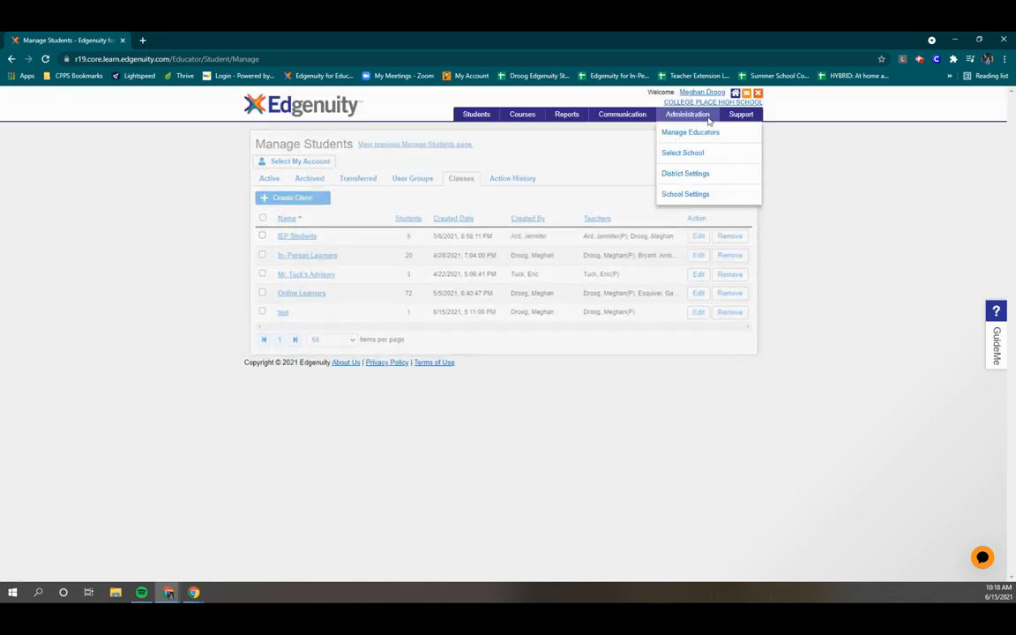
pyautogui.click(294, 203)
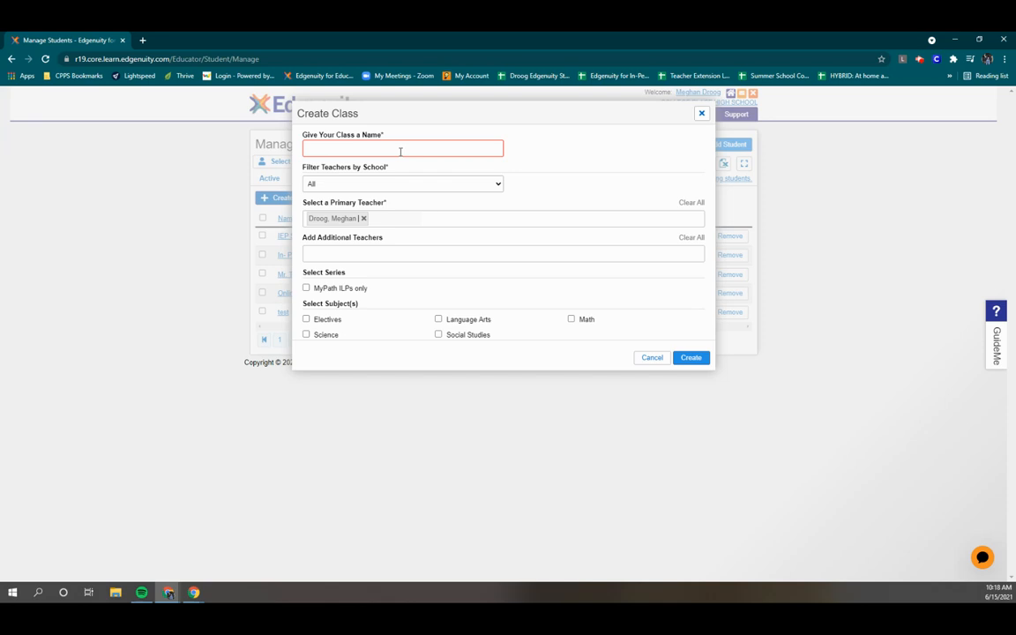
# Step: Enter 'test2' as the class name and create the class
pyautogui.click(391, 145)
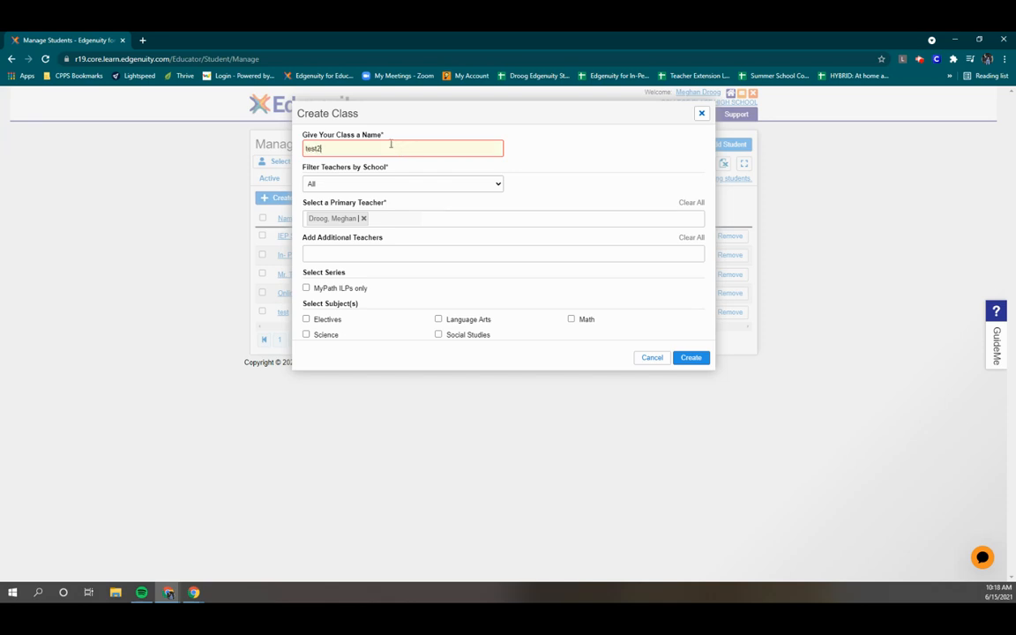
pyautogui.click(570, 163)
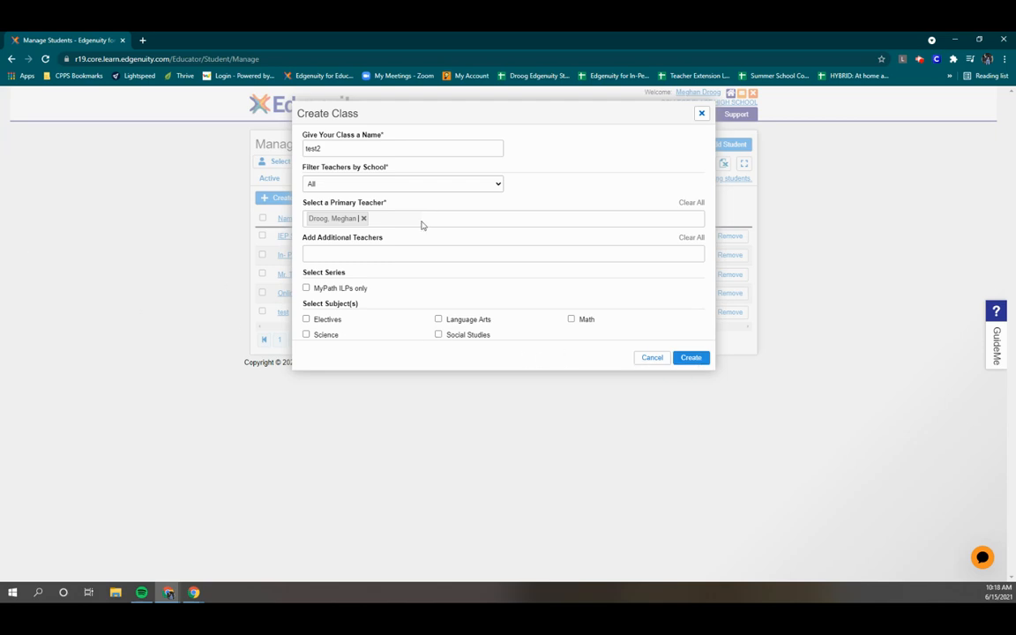
pyautogui.click(702, 357)
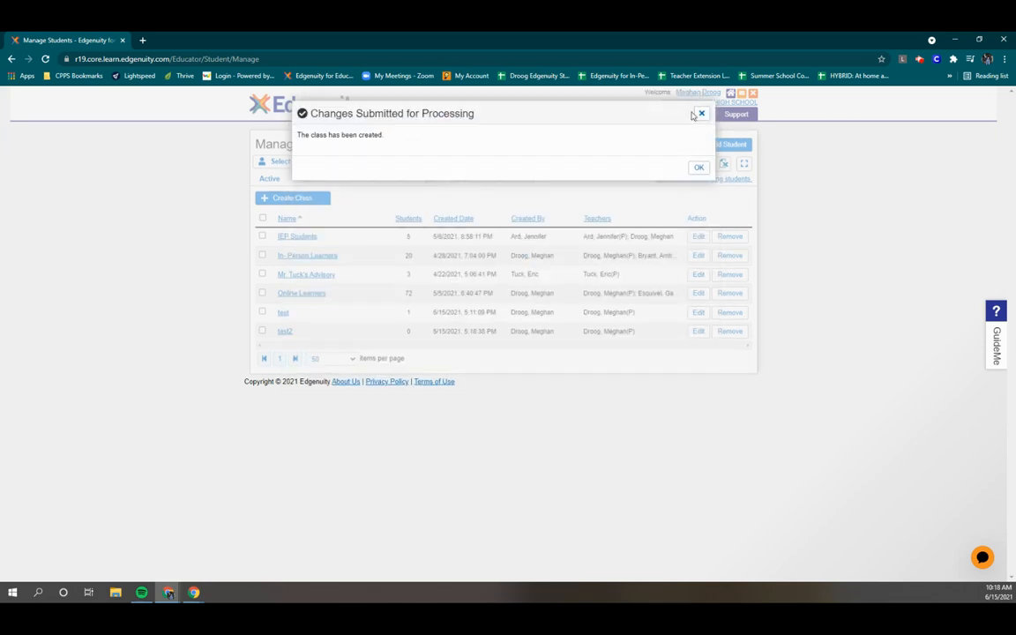
# Step: Acknowledge test2's creation, check the test class, then filter active students by Online Learners
pyautogui.click(701, 167)
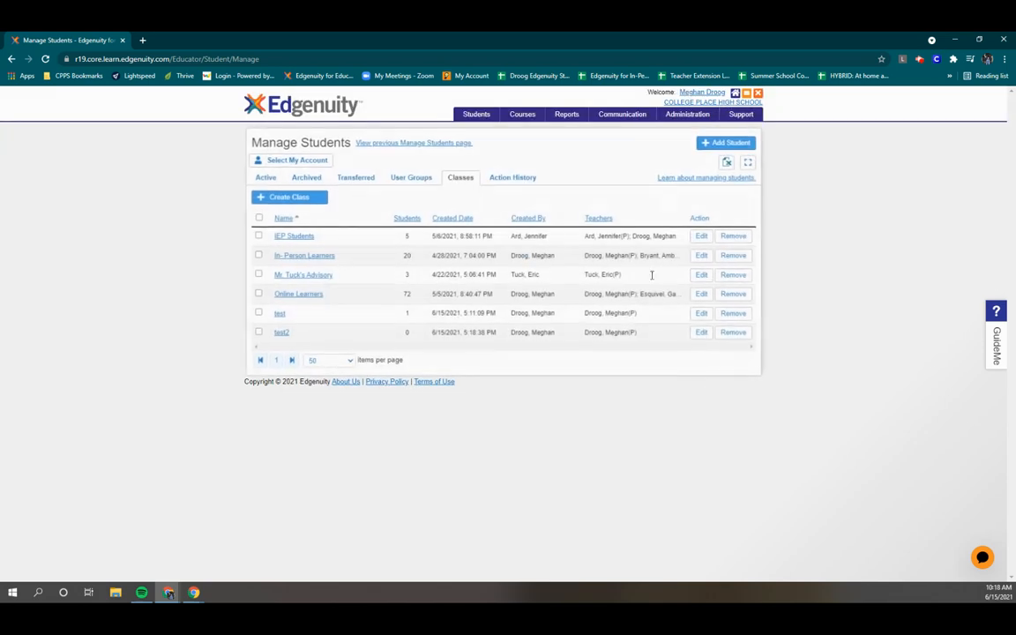
pyautogui.click(278, 313)
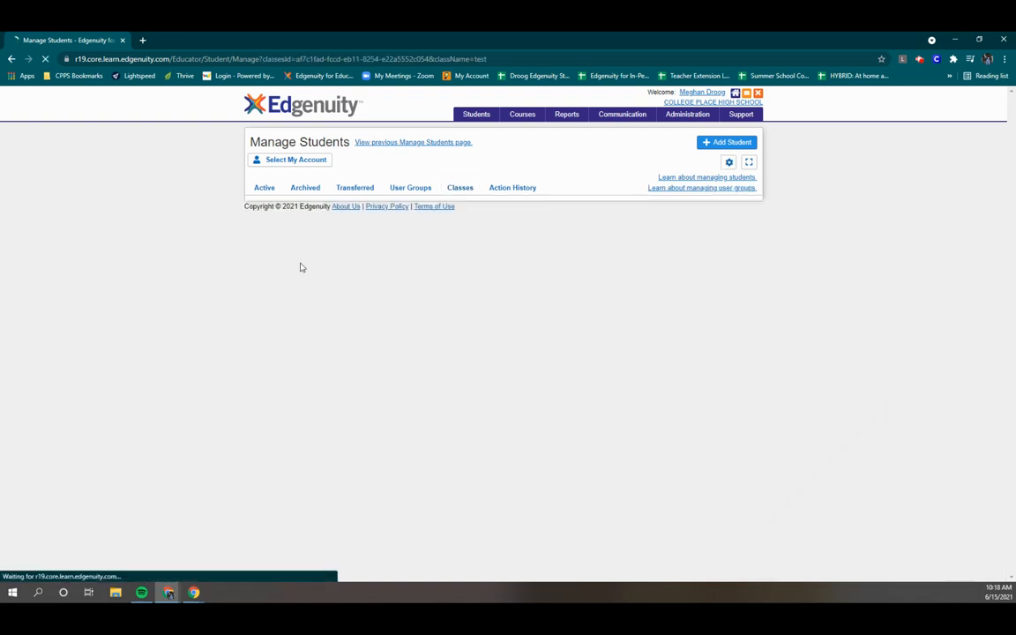
pyautogui.click(12, 60)
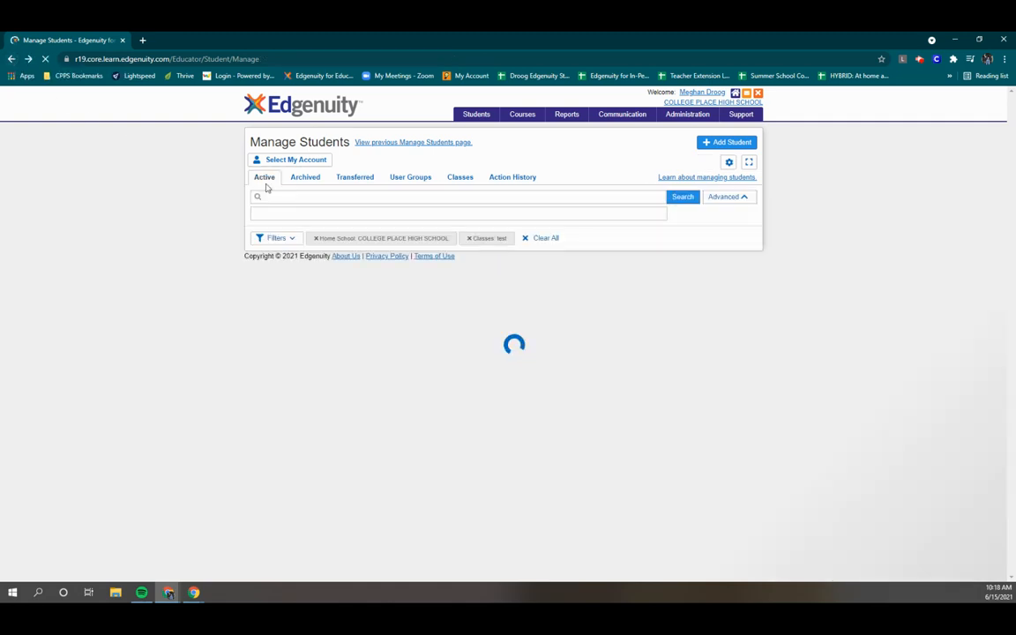
pyautogui.click(463, 178)
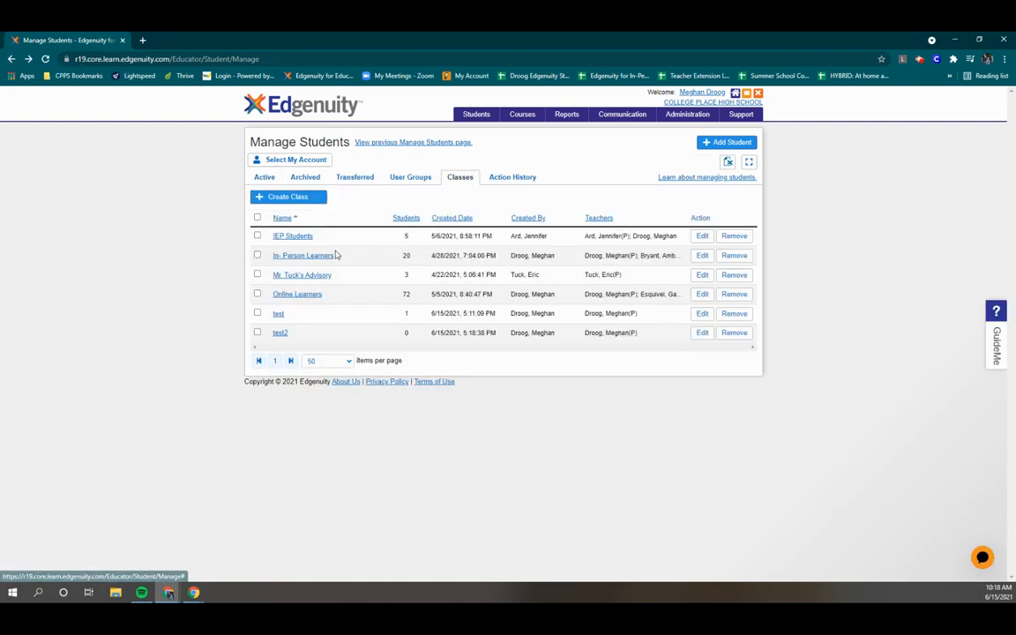
pyautogui.click(295, 295)
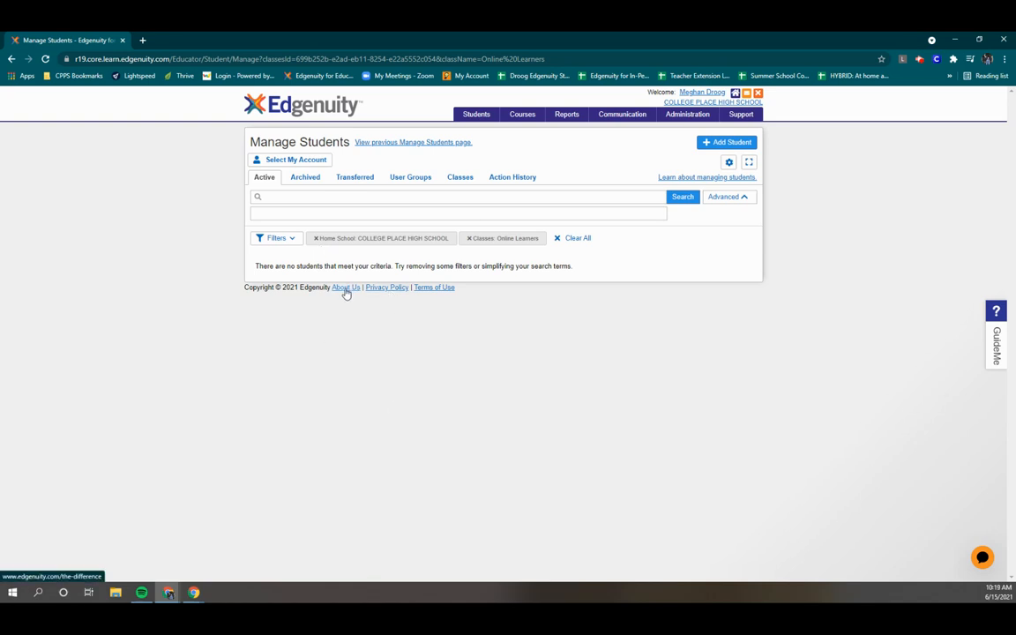
# Step: Clear the Online Learners class filter and tick the grade 12 student in the Active list
pyautogui.click(469, 238)
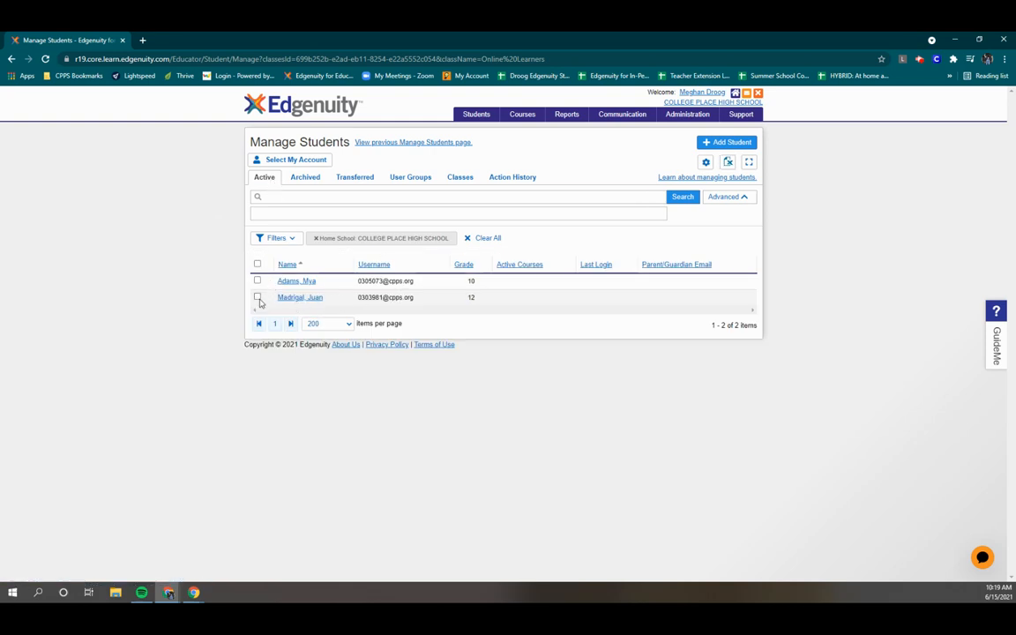
pyautogui.click(461, 178)
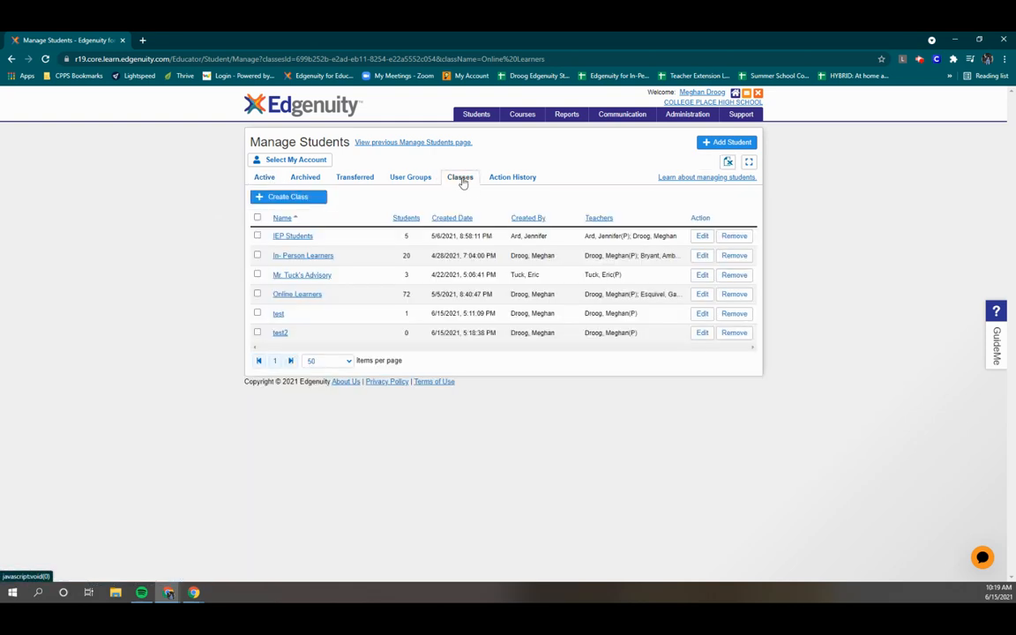
pyautogui.click(258, 179)
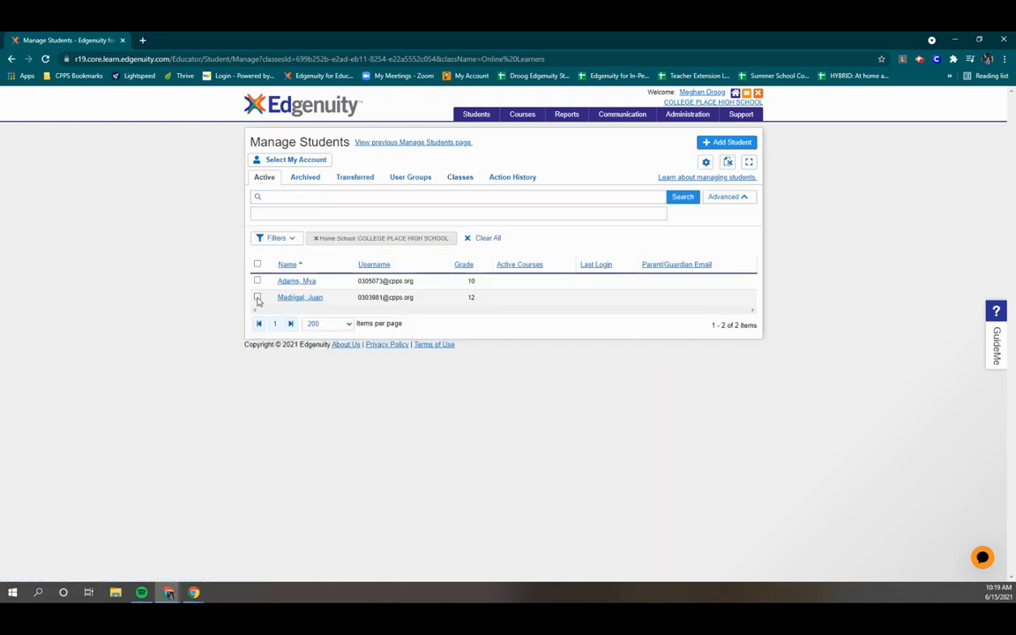
pyautogui.click(258, 297)
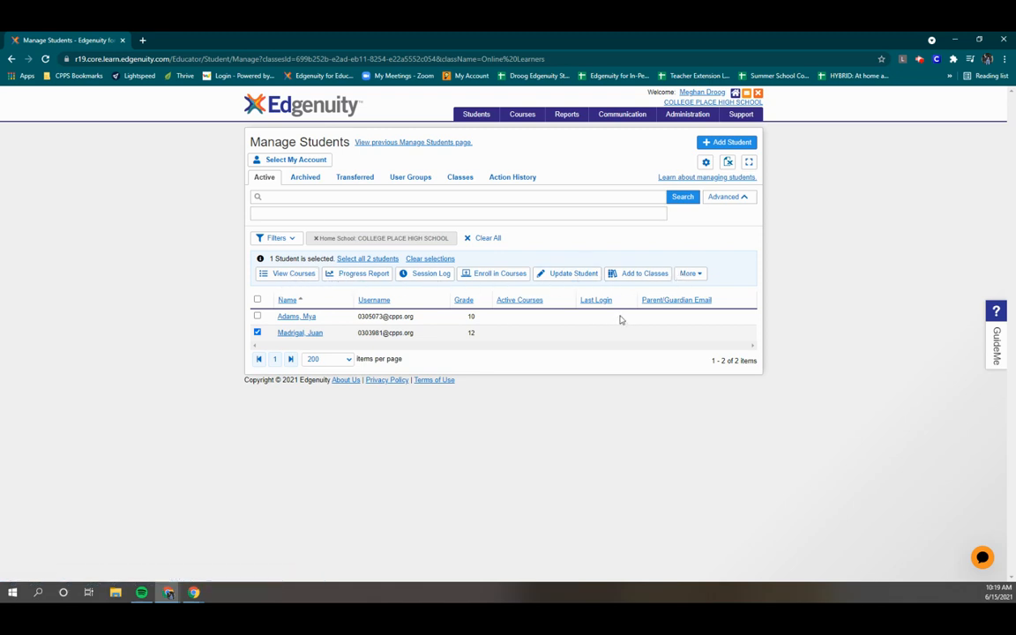
# Step: Add the selected grade 12 student to class test2 and dismiss the confirmation
pyautogui.click(693, 277)
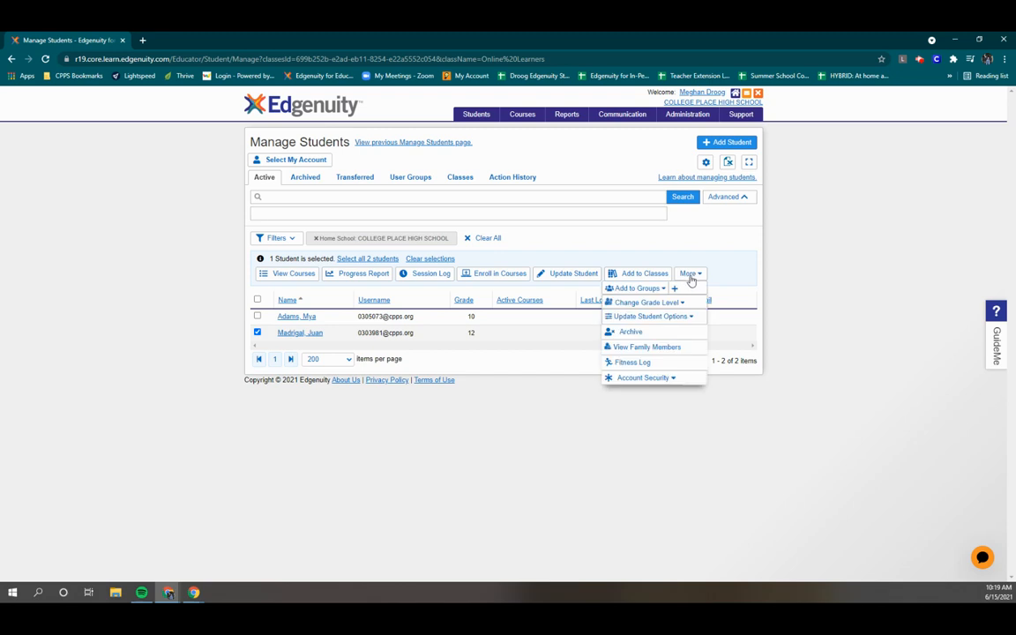
pyautogui.click(644, 280)
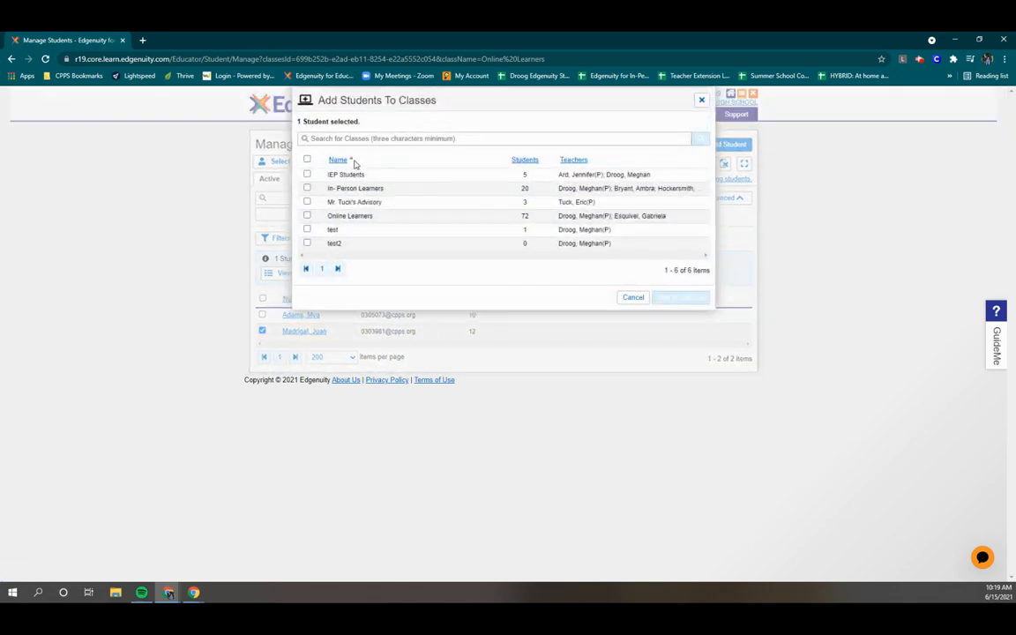
pyautogui.click(307, 244)
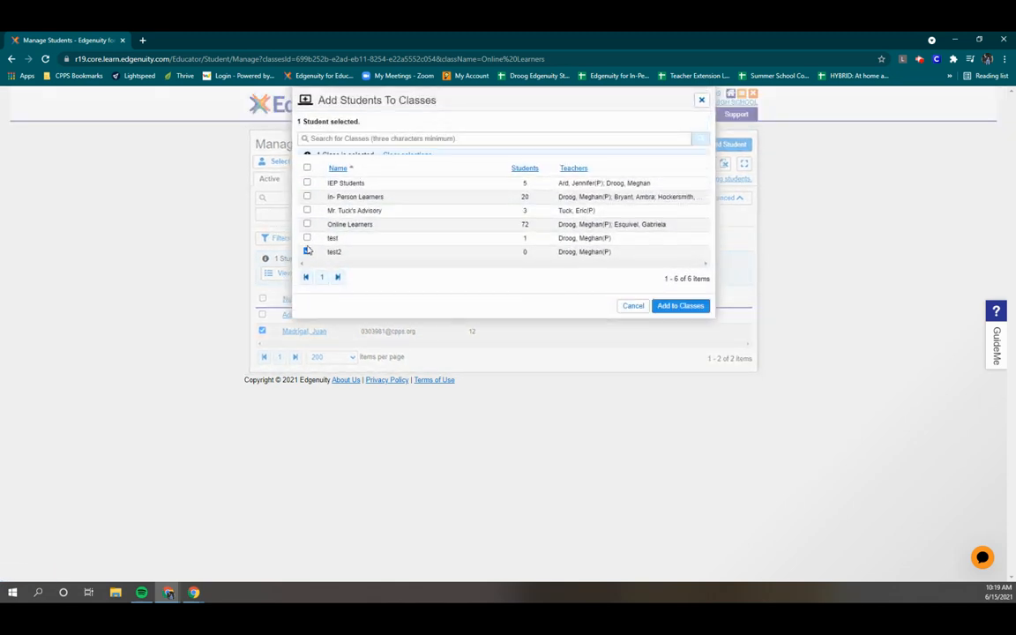
pyautogui.click(694, 321)
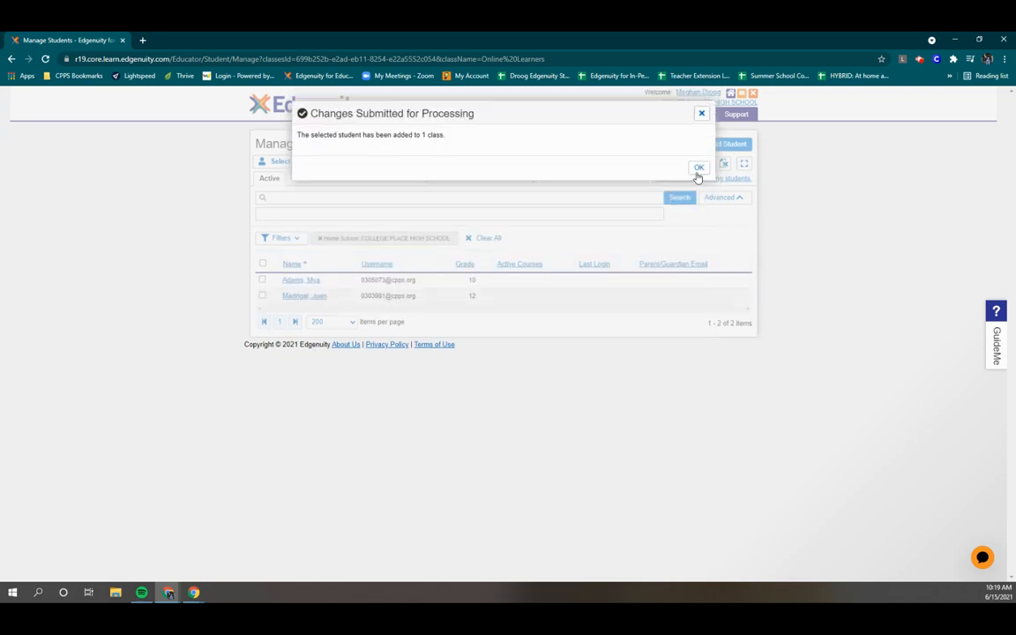
pyautogui.click(697, 169)
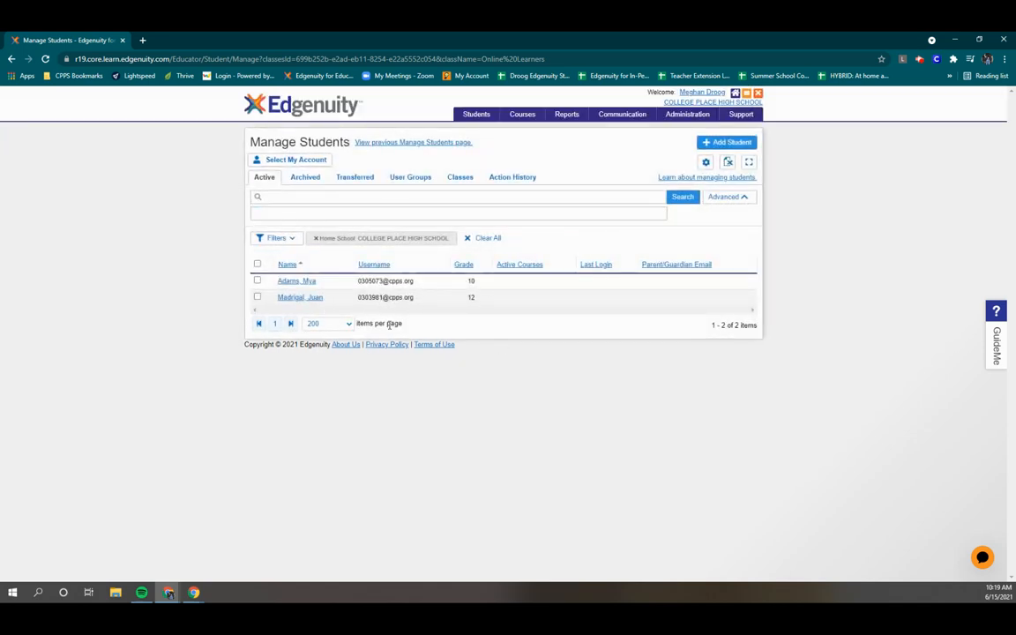
# Step: Select the grade 12 student and bring up the course list on its last page
pyautogui.click(258, 298)
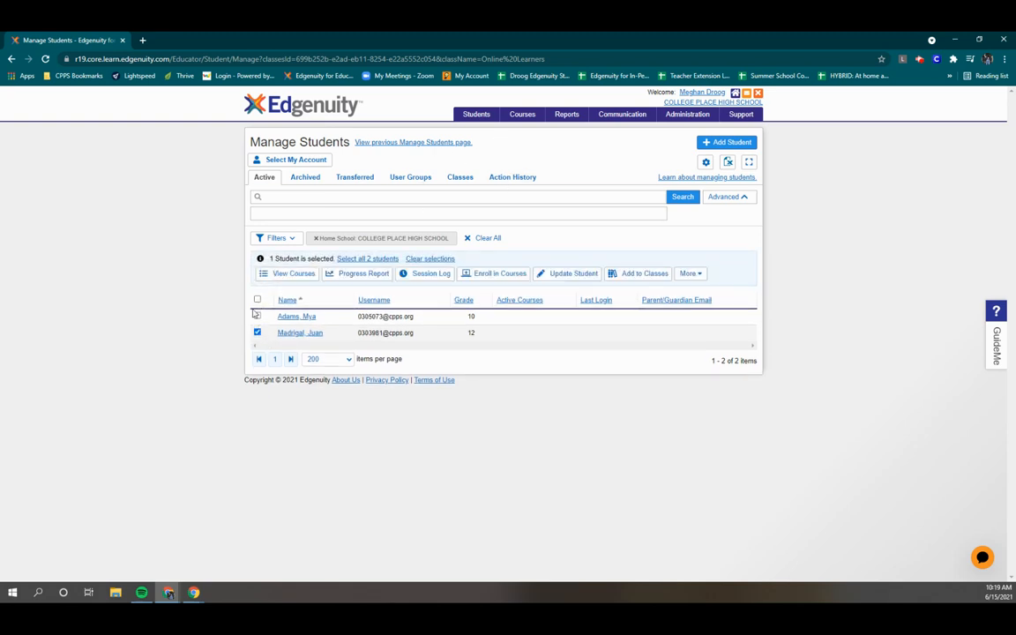
pyautogui.click(489, 275)
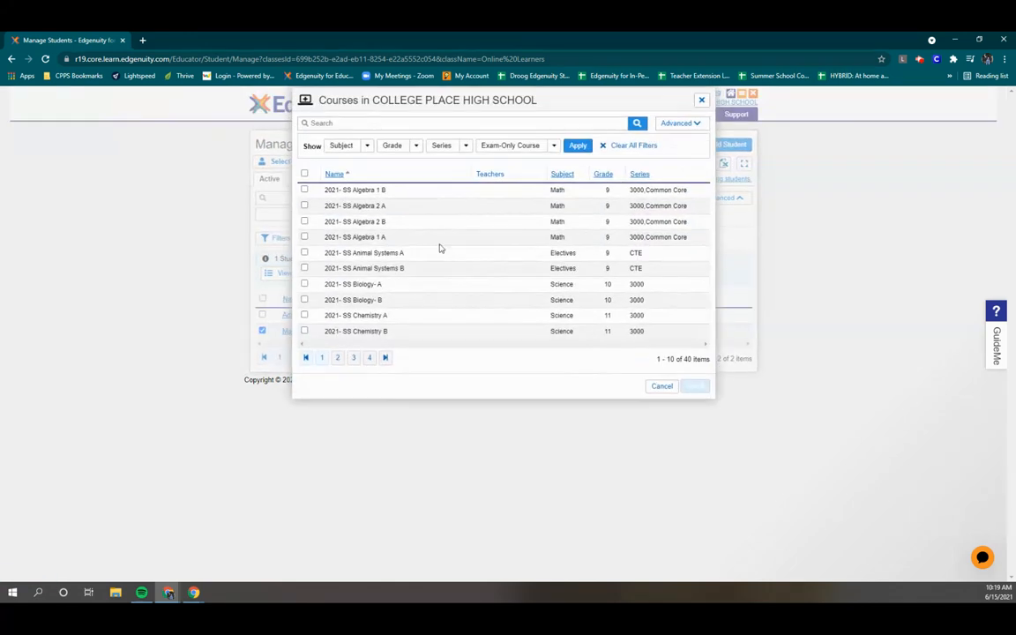
pyautogui.click(351, 123)
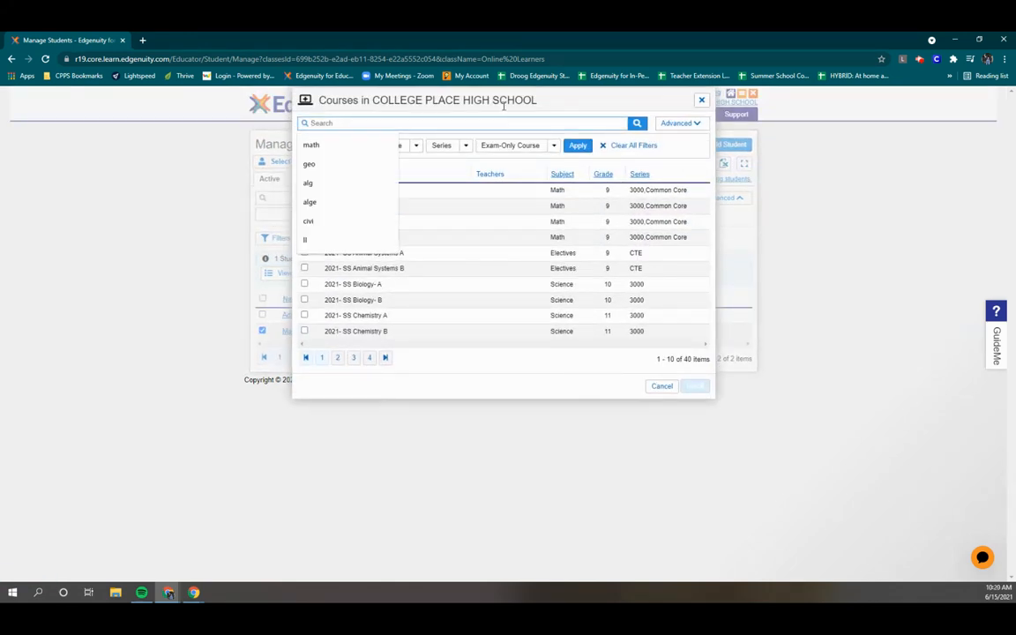
pyautogui.click(615, 97)
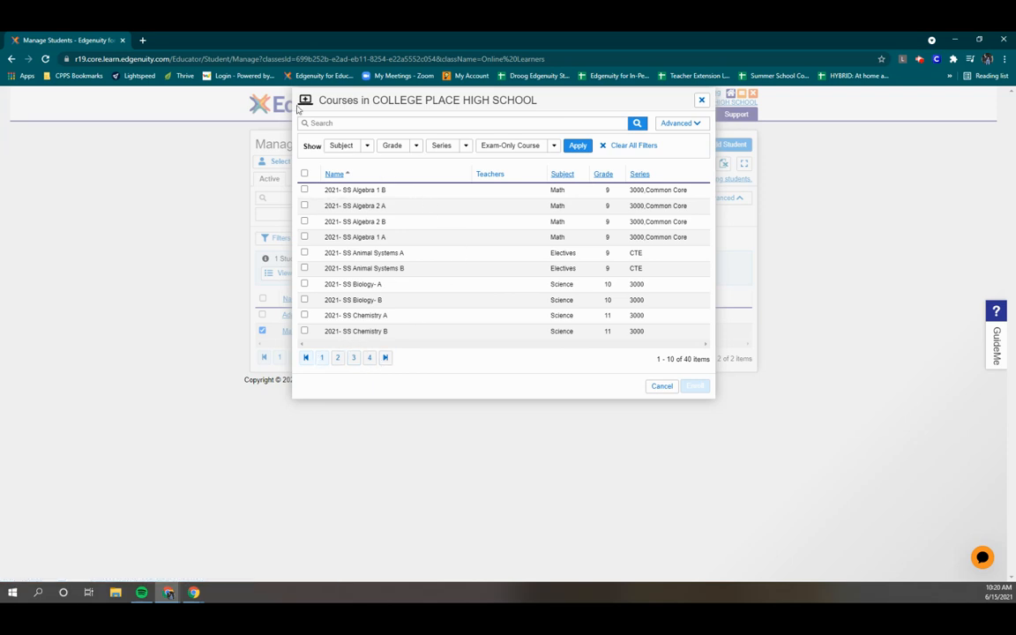
pyautogui.click(359, 125)
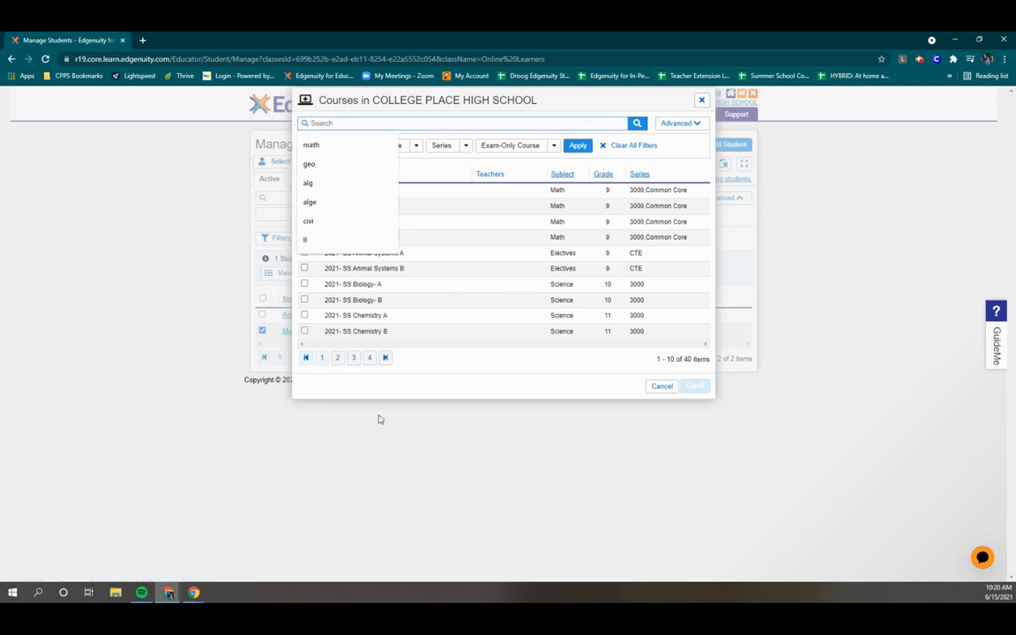
pyautogui.click(369, 358)
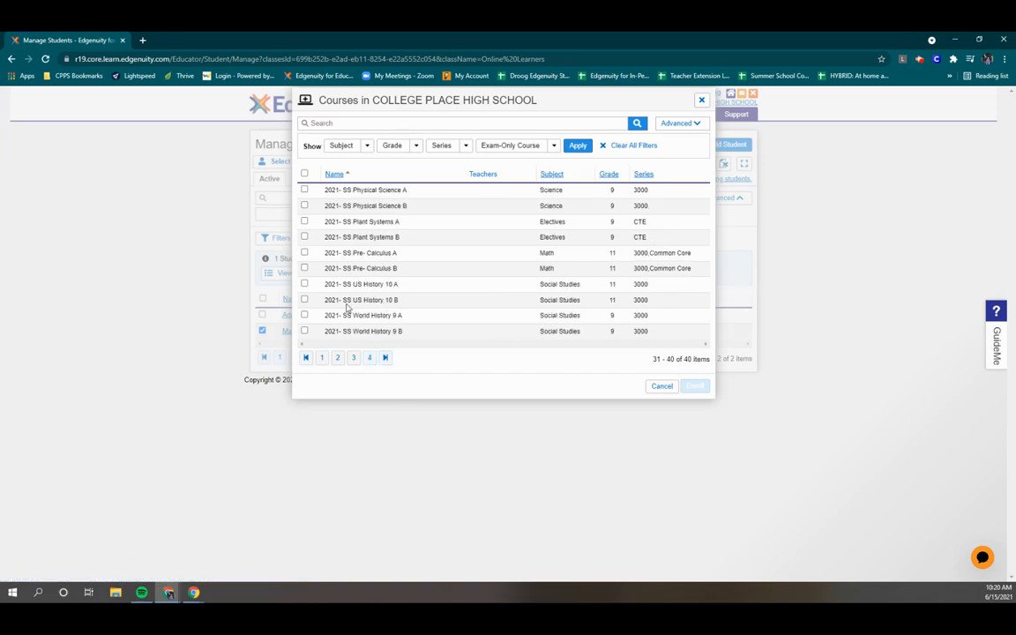
# Step: Enroll the student in 2021- SS US History 10 A and confirm the submission
pyautogui.click(304, 284)
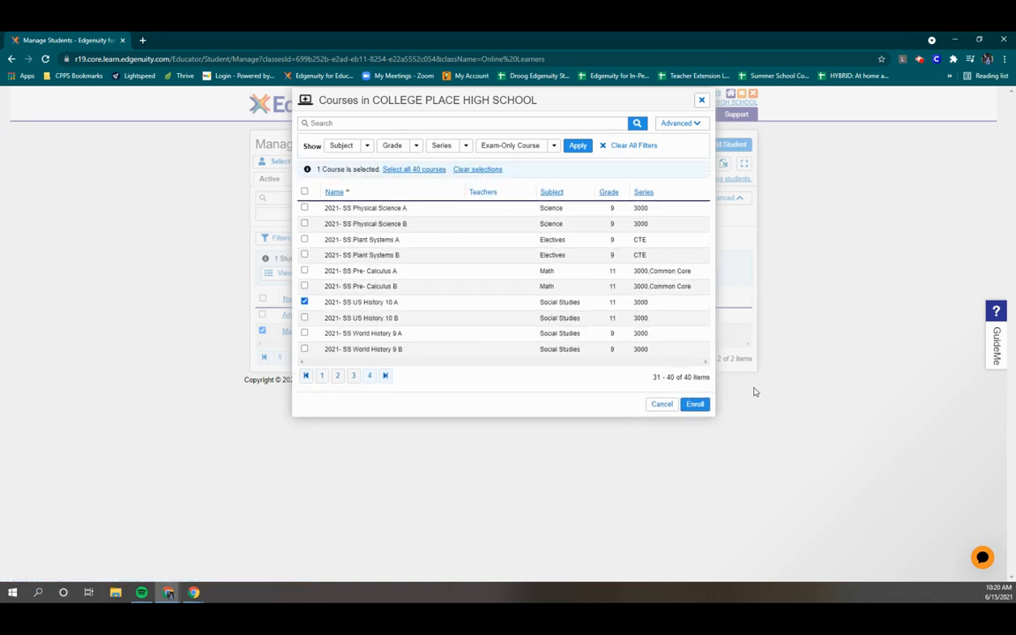
pyautogui.click(695, 404)
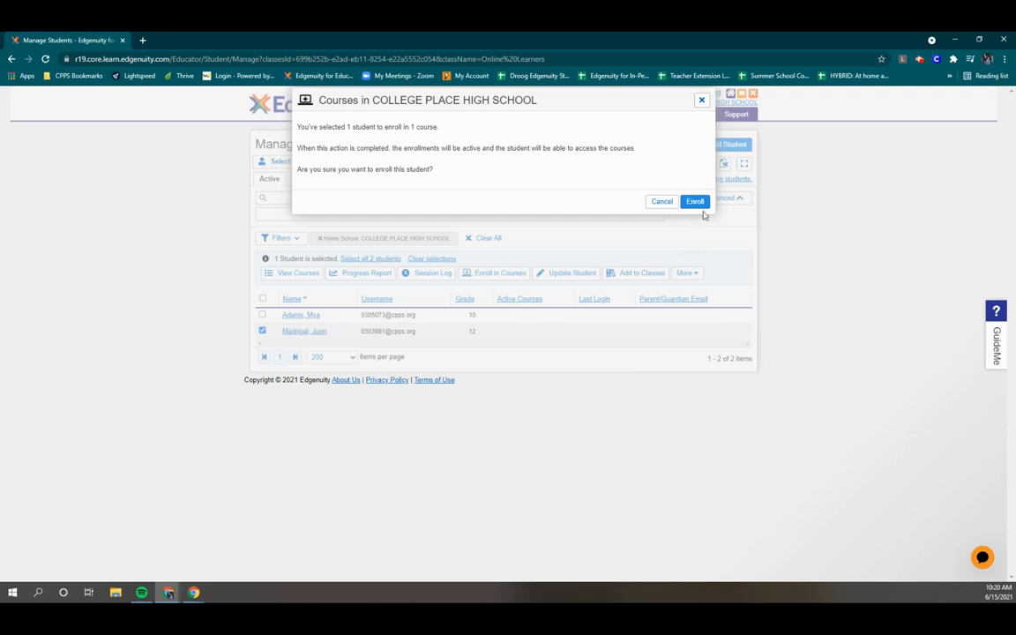
pyautogui.click(696, 203)
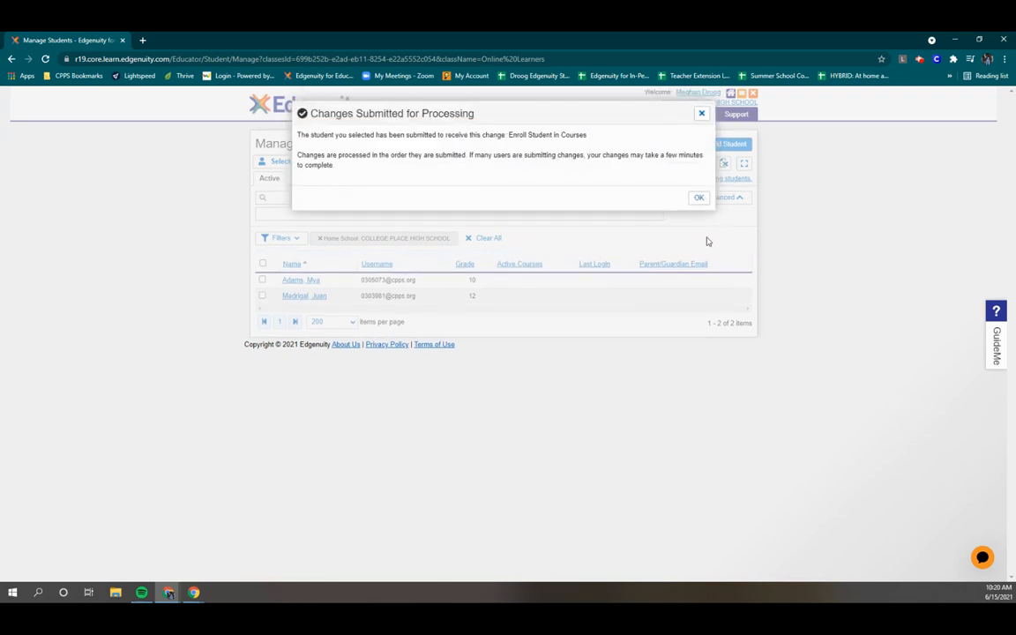
pyautogui.click(698, 199)
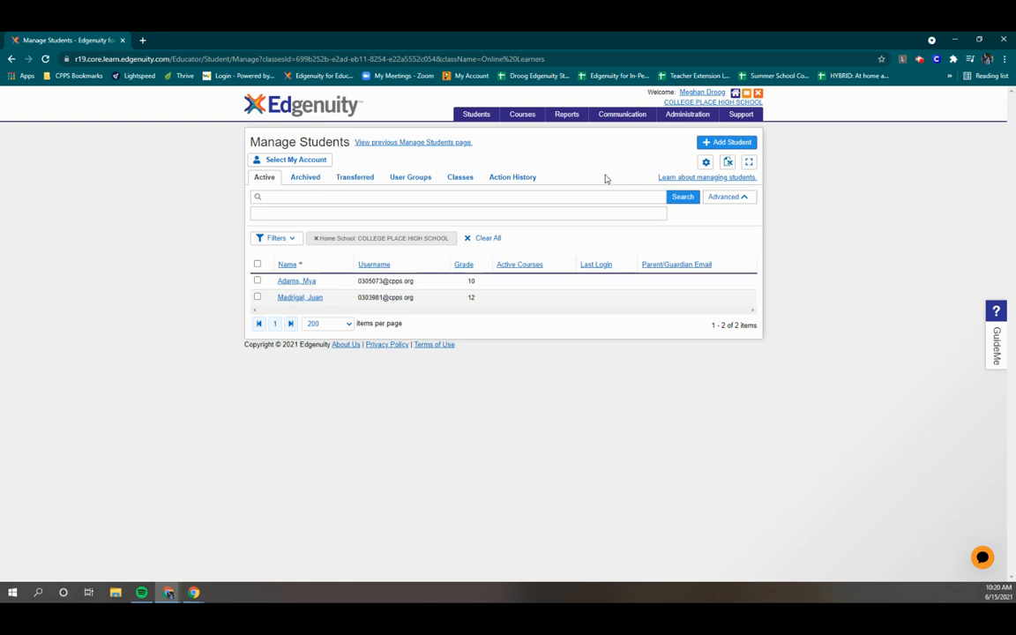
# Step: Open Courses > Manage Enrollments, then tick and clear the Algebra- 2021 and Geometry rows
pyautogui.moveTo(530, 115)
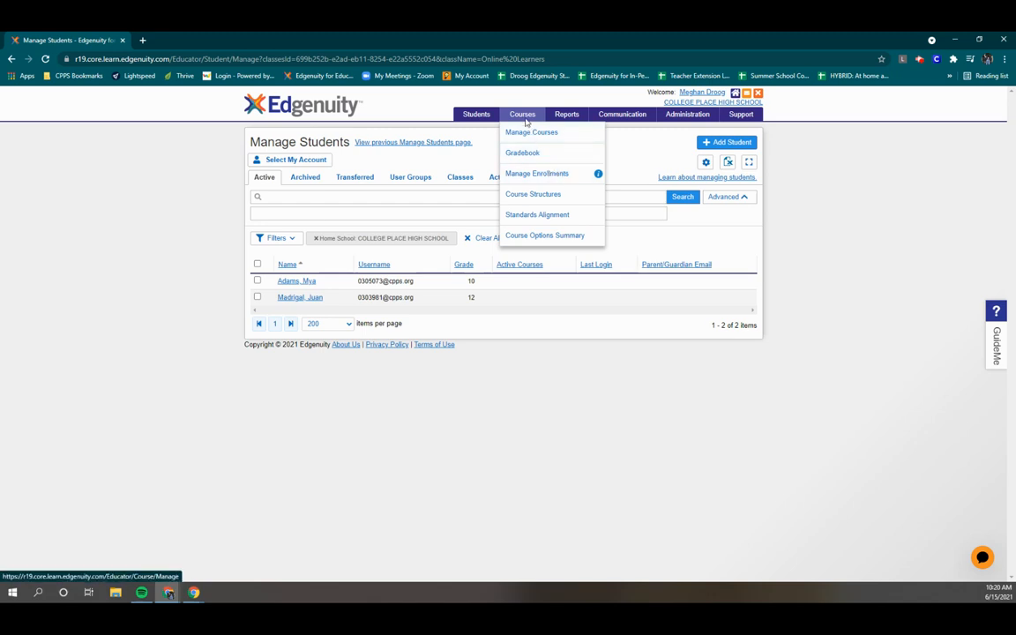
pyautogui.click(536, 174)
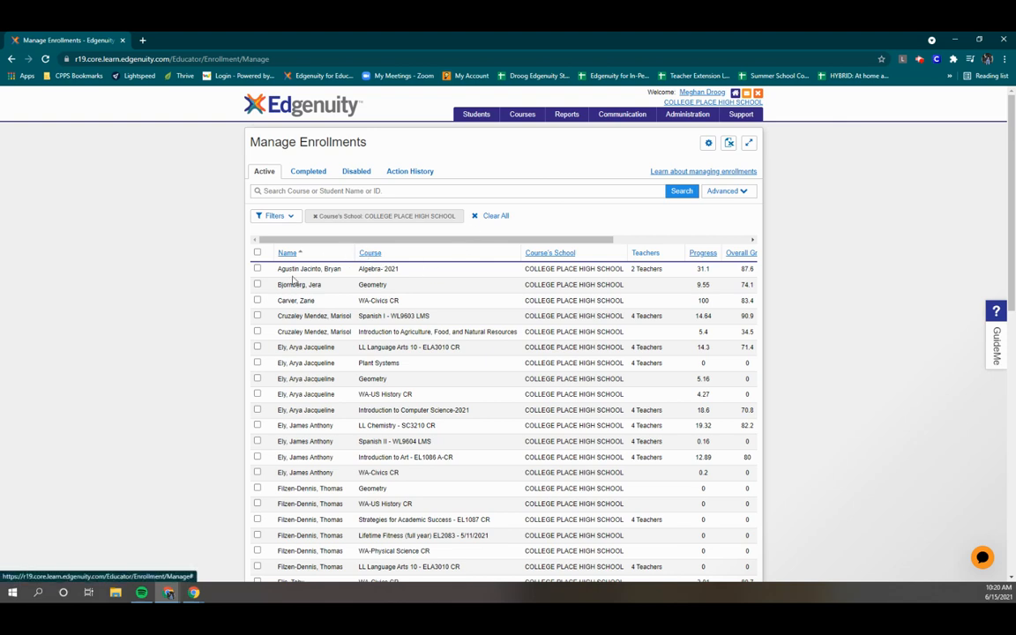
pyautogui.click(258, 269)
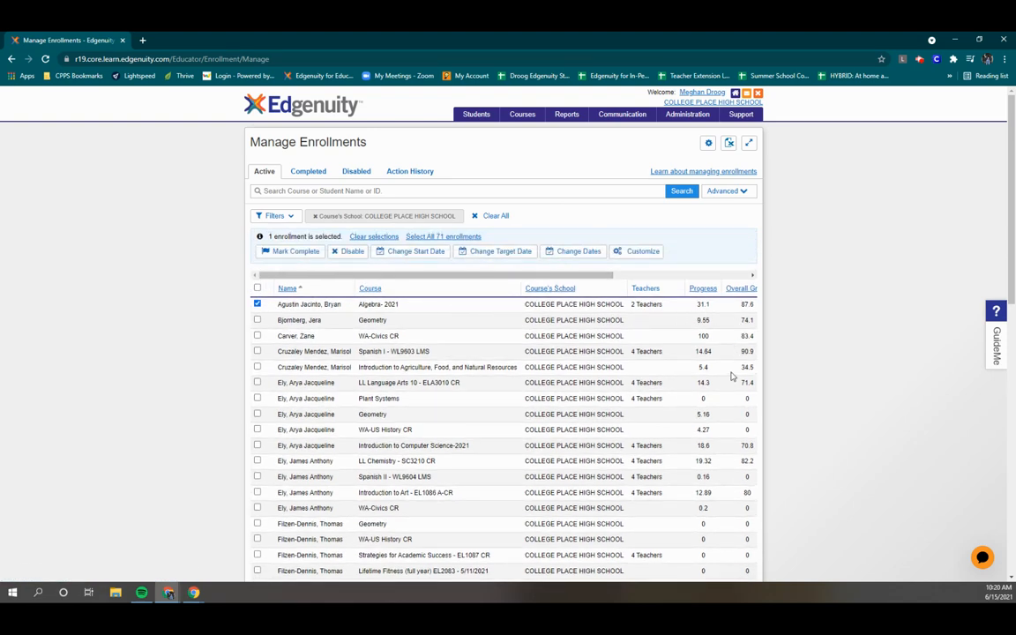
pyautogui.click(258, 320)
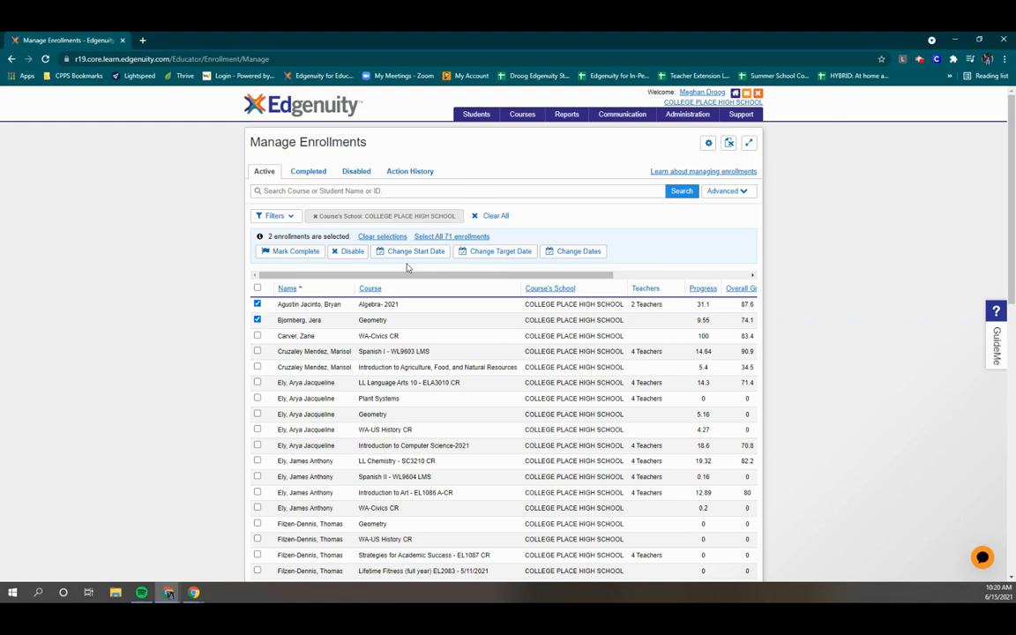
pyautogui.click(258, 320)
pyautogui.click(257, 304)
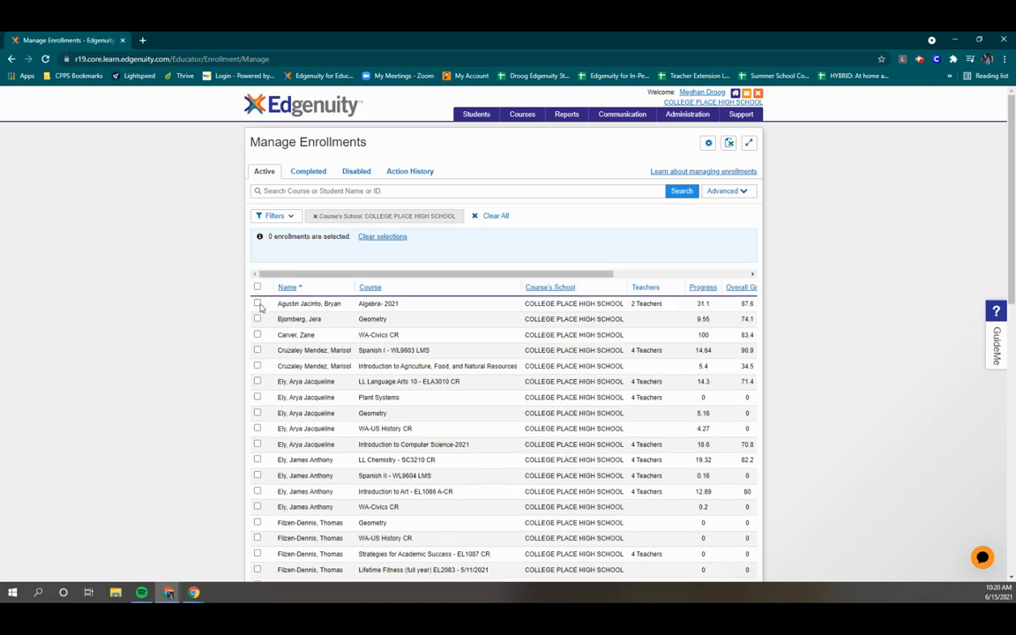
pyautogui.moveTo(479, 120)
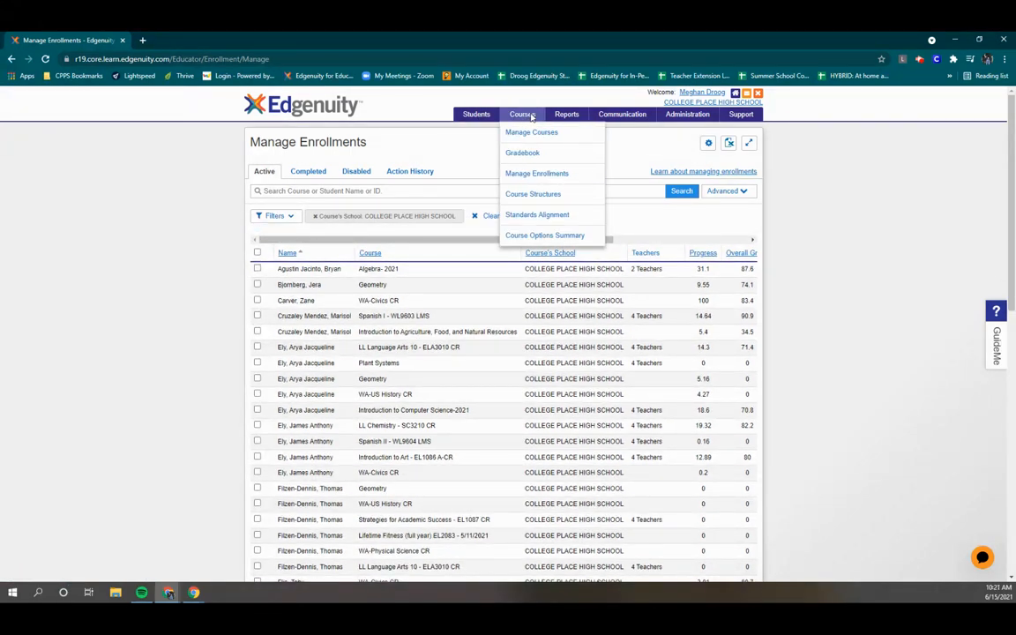
pyautogui.moveTo(564, 119)
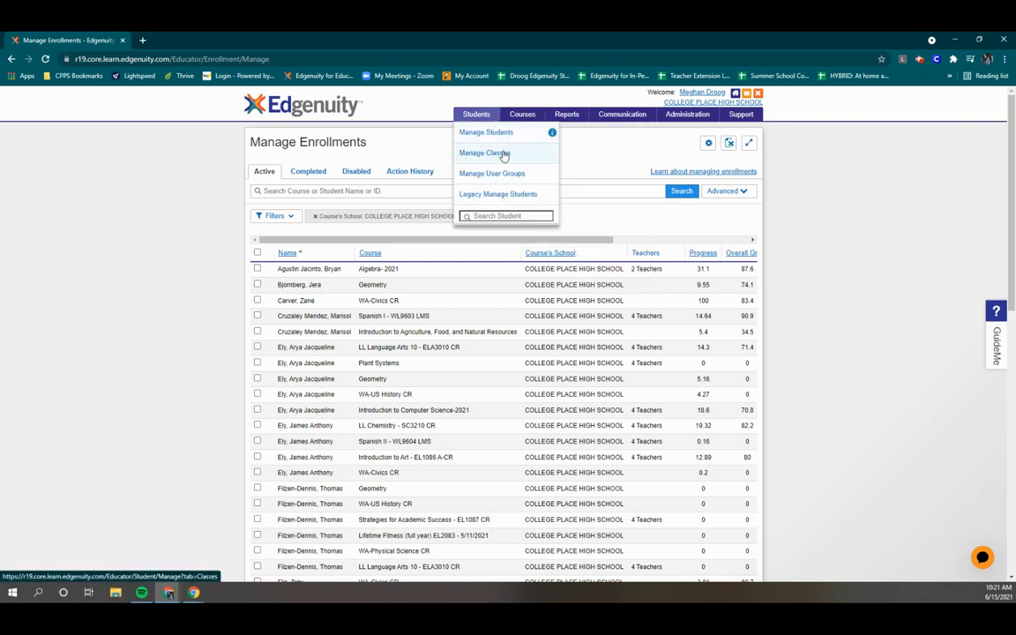
# Step: Go back to Manage Students and select the grade 12 student's row
pyautogui.click(501, 134)
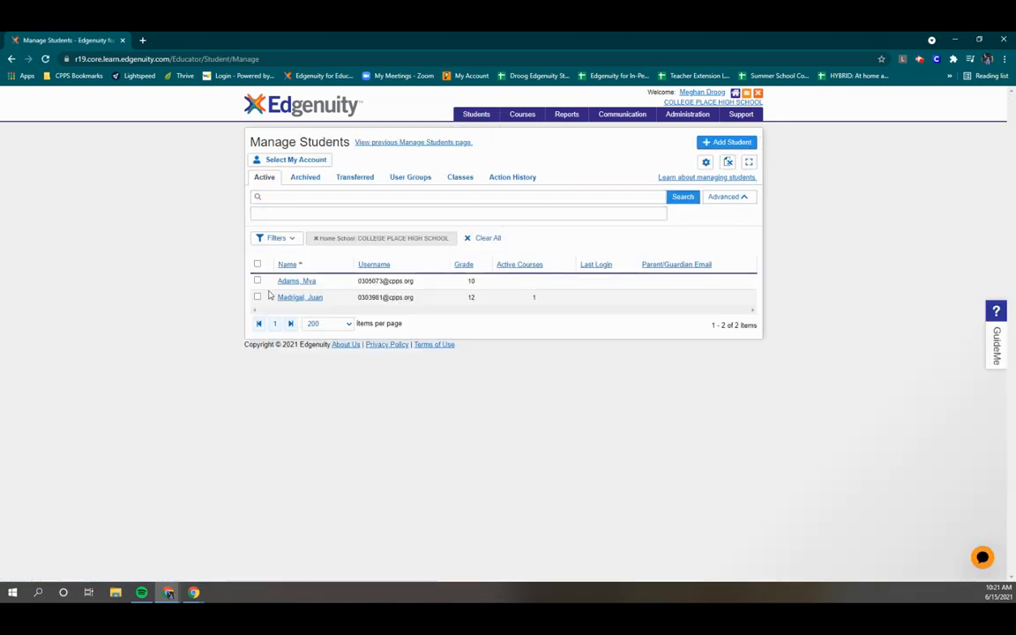
pyautogui.click(257, 297)
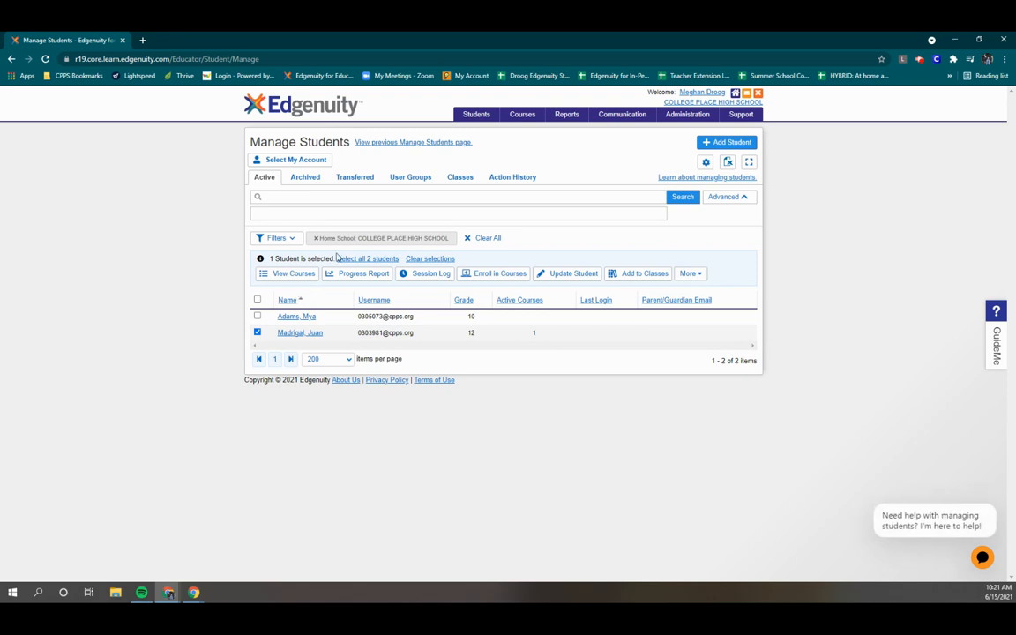